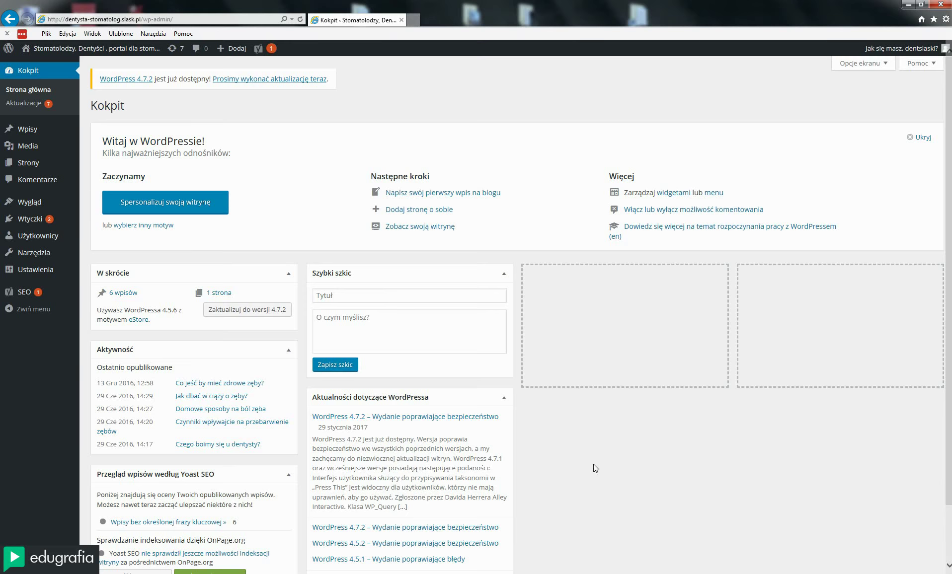
scroll(595, 468, down, 2)
scroll(595, 468, up, 2)
scroll(590, 440, down, 1)
scroll(594, 440, up, 1)
scroll(573, 416, down, 1)
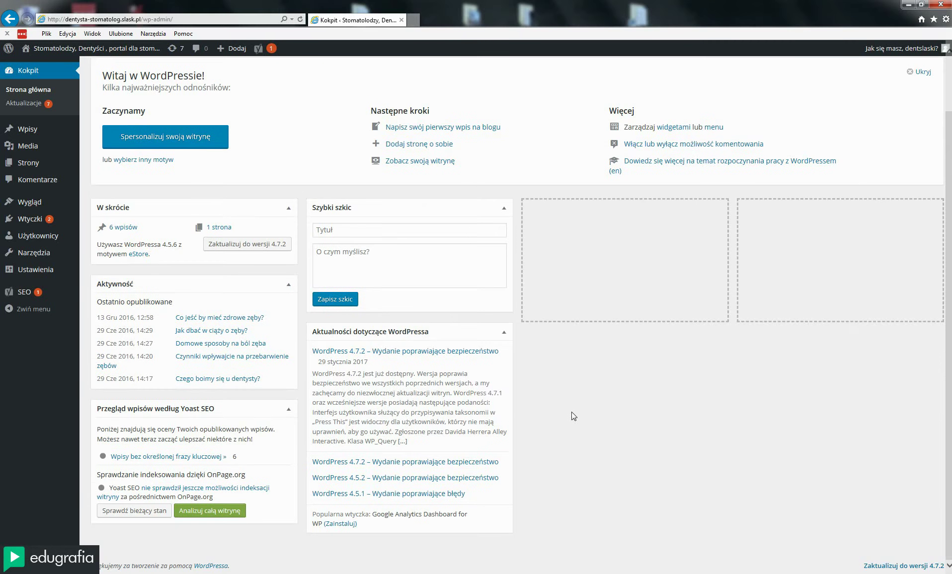
scroll(574, 416, up, 1)
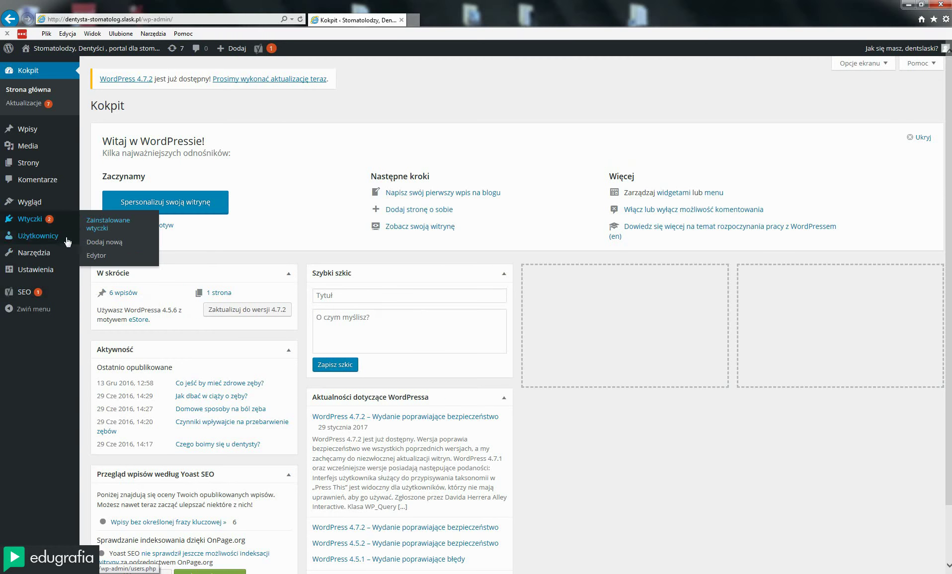
Open Twój profil and scroll through the personalization, name, contact and account management fields
mouse_move(65, 242)
click(99, 267)
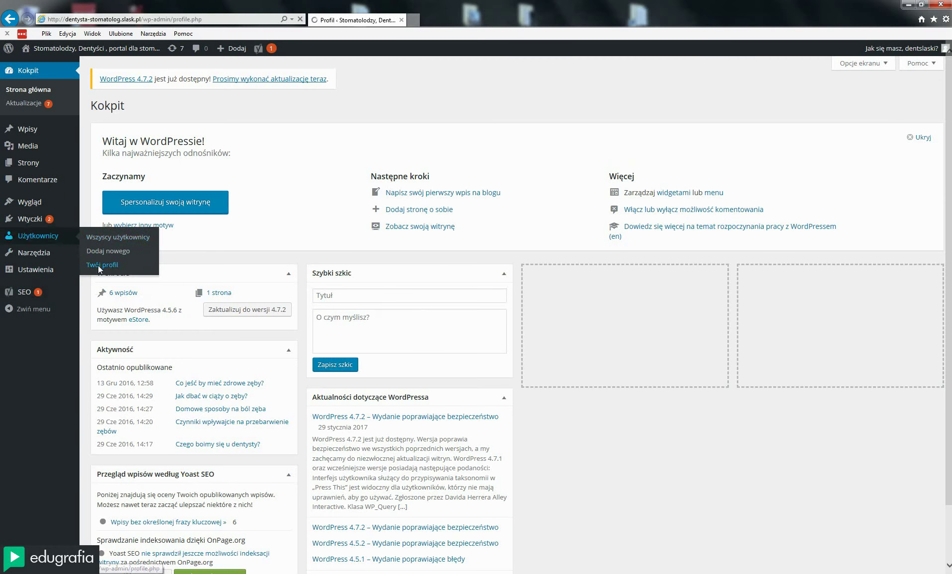
scroll(354, 397, down, 5)
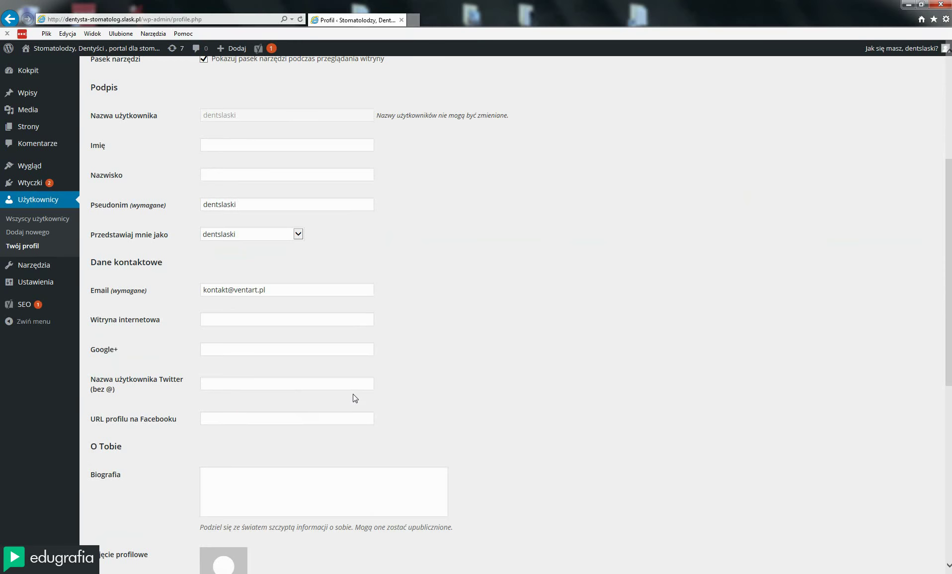
scroll(354, 398, down, 2)
scroll(355, 398, up, 5)
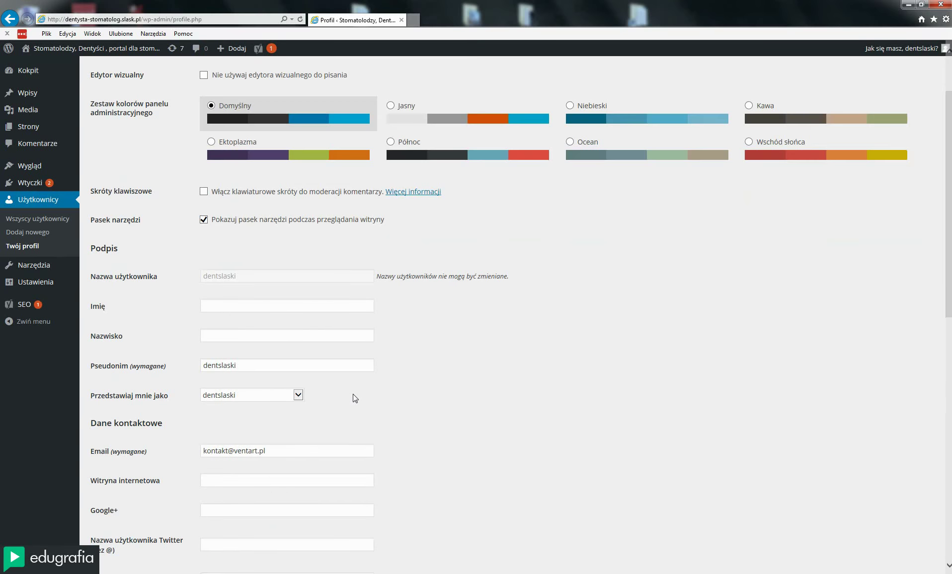
scroll(355, 397, down, 5)
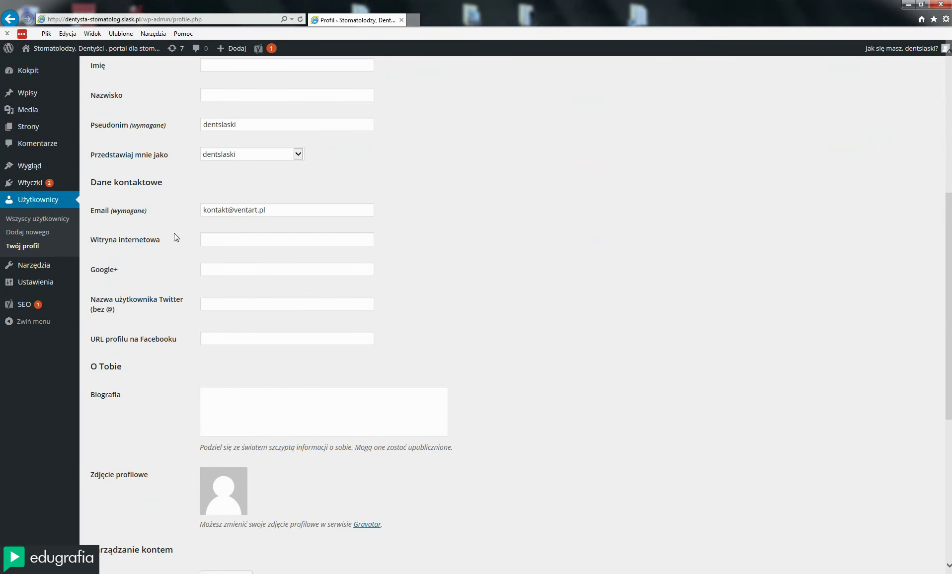
scroll(225, 243, up, 6)
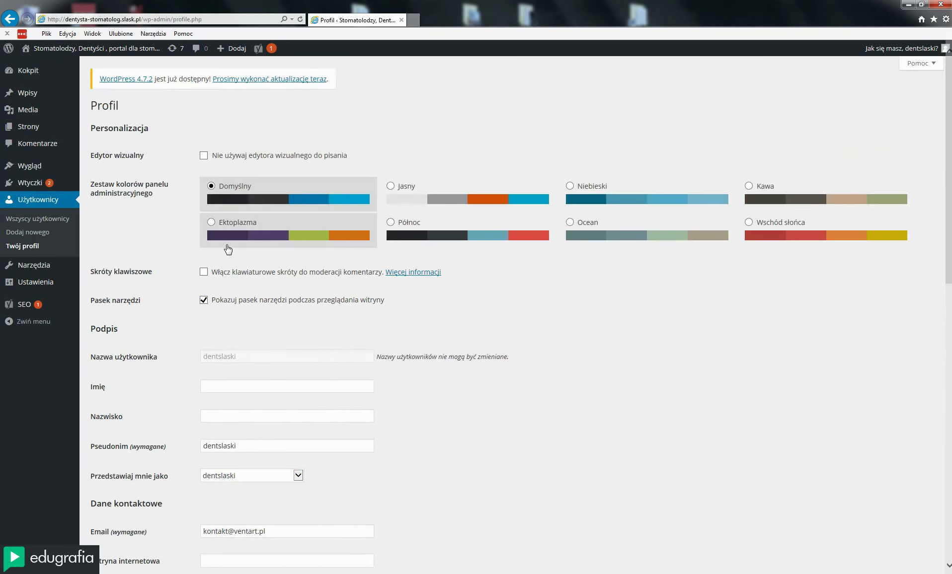
drag(253, 443, 197, 444)
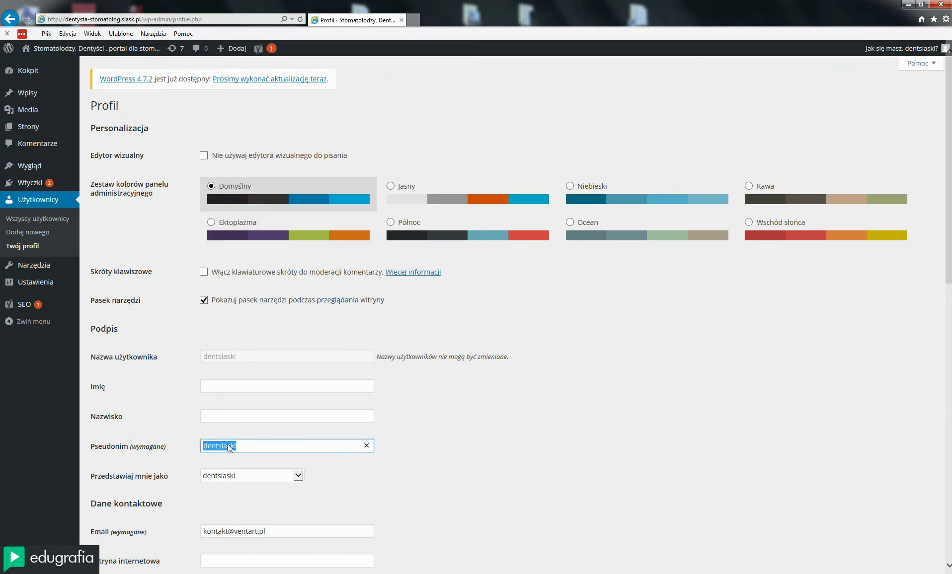
scroll(228, 444, down, 6)
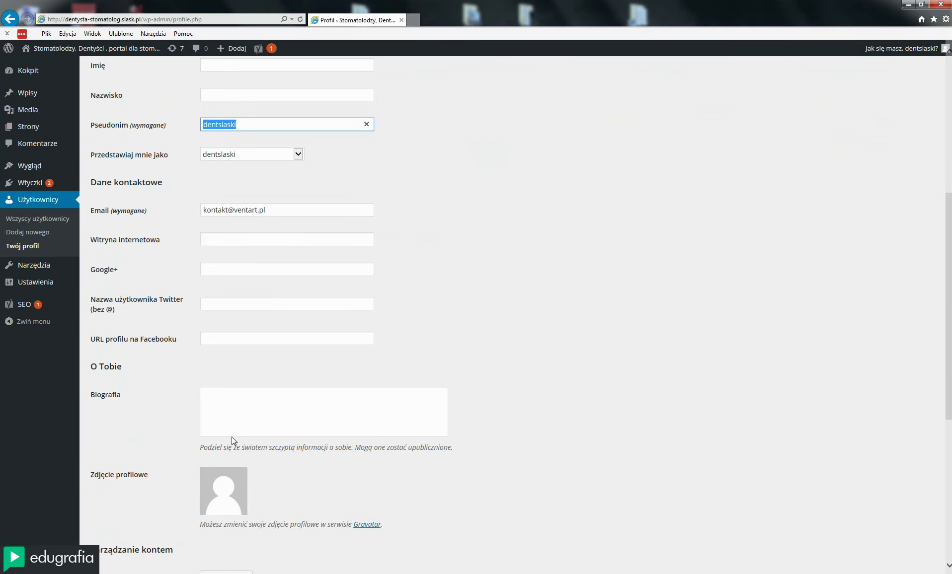
scroll(231, 437, down, 6)
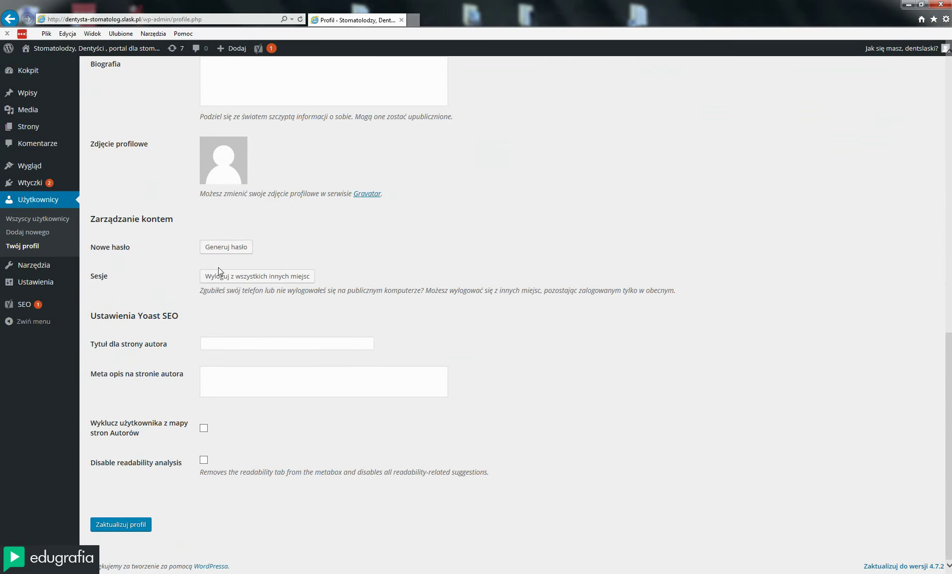
Generate a new password rated Silne under Zarządzanie kontem and select it in the field
click(217, 248)
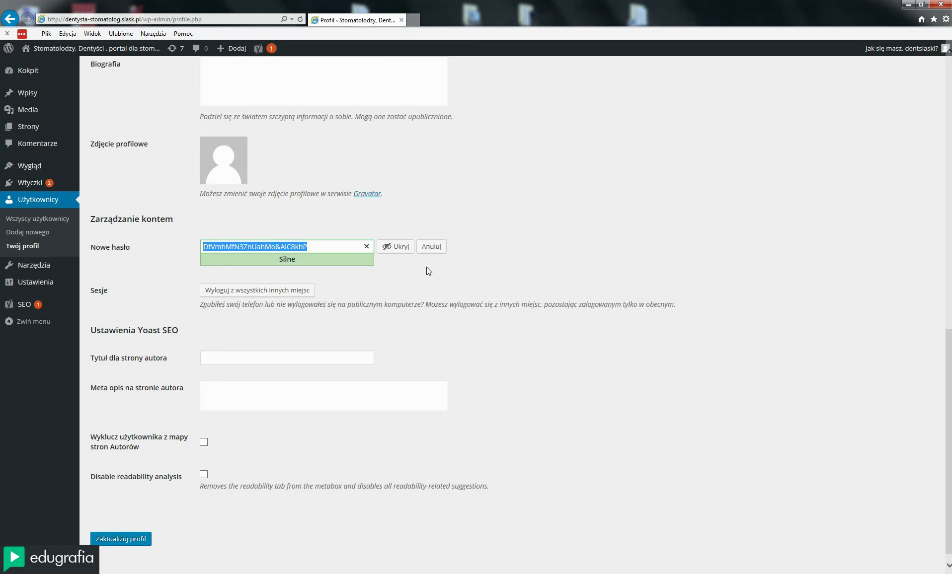
click(515, 274)
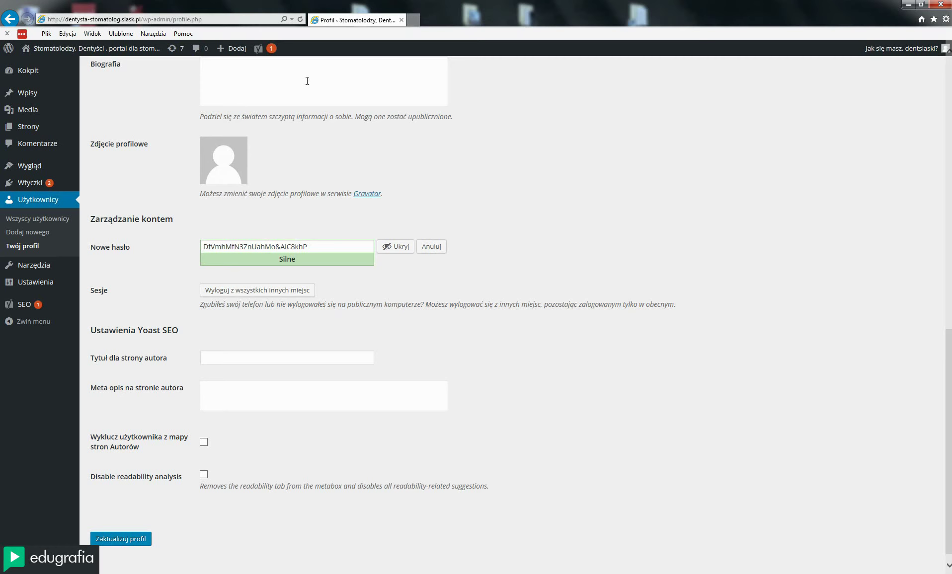
triple_click(336, 250)
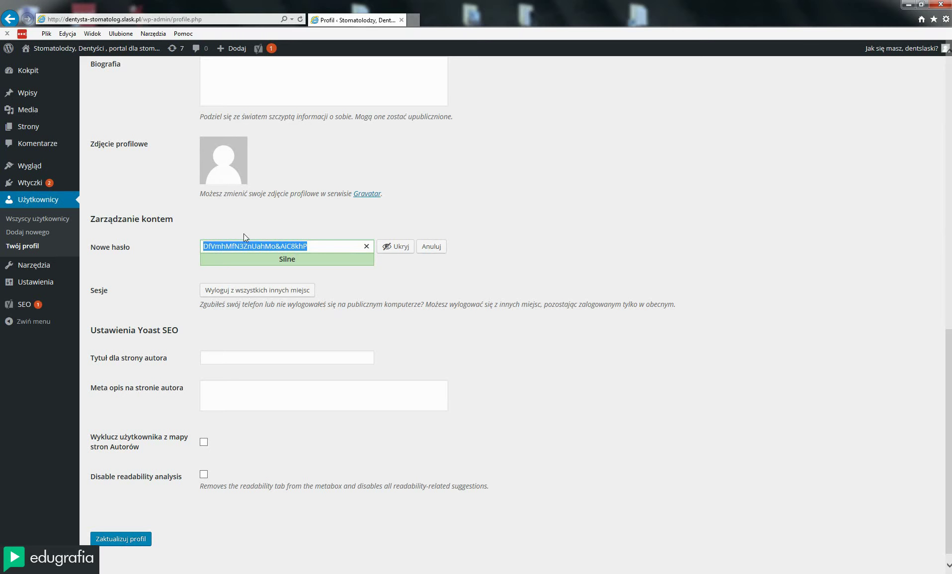
click(516, 243)
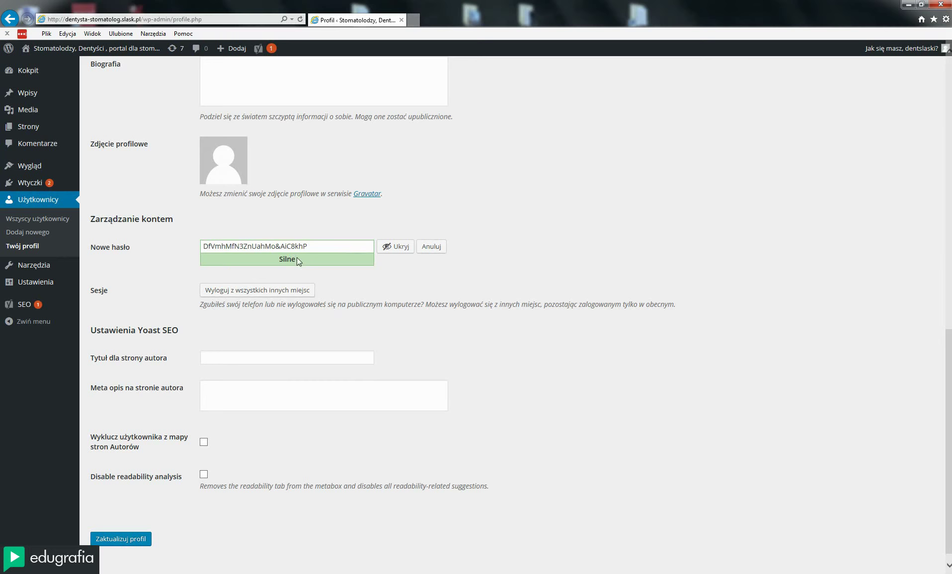
click(312, 250)
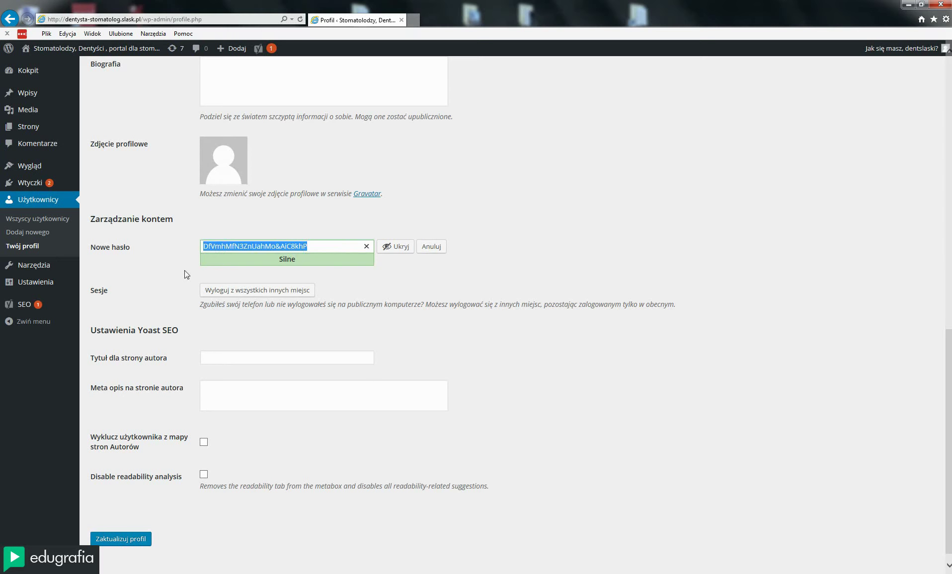
click(321, 248)
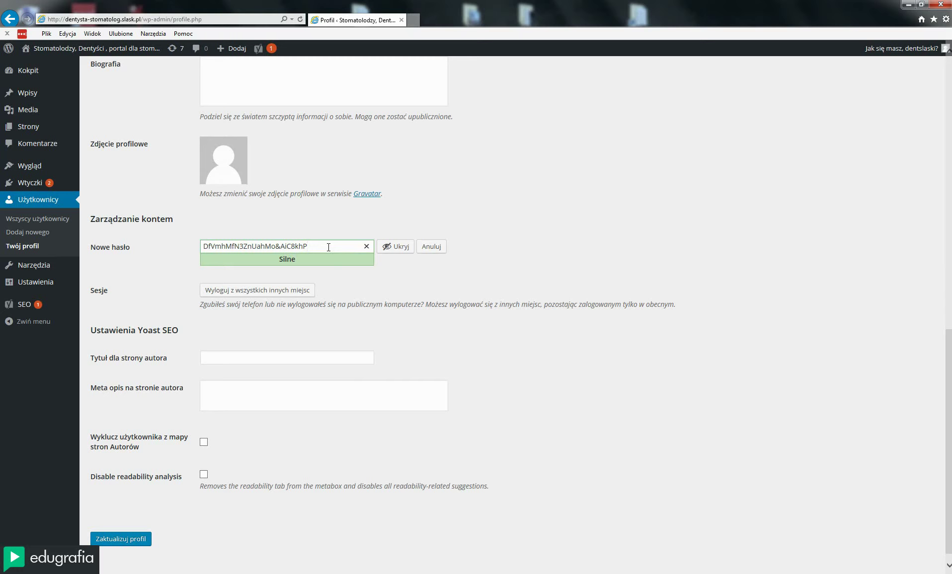
drag(329, 248, 106, 260)
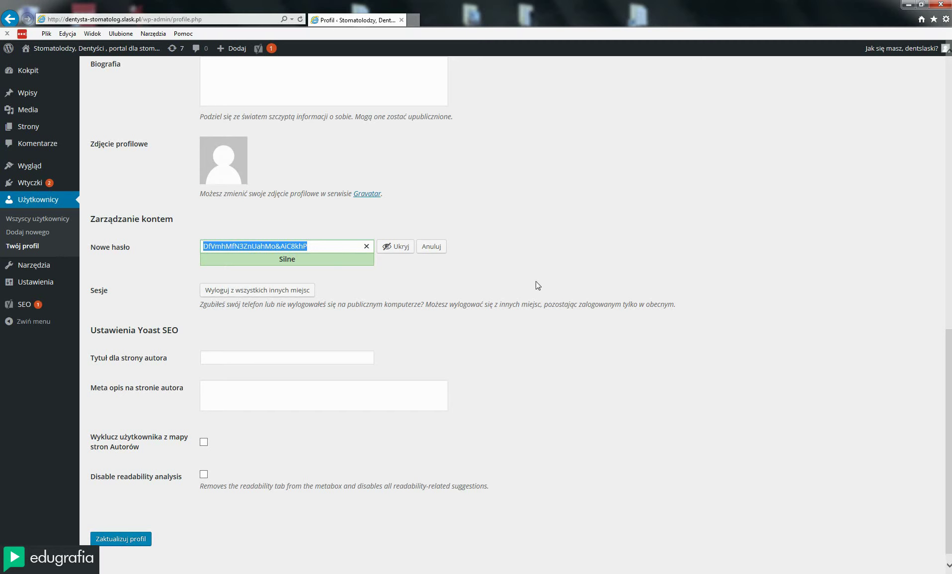
Overwrite Nowe hasło with a three-digit numeric password and highlight it to show the Bardzo słabe rating
click(328, 247)
key(ctrl+a)
text(123)
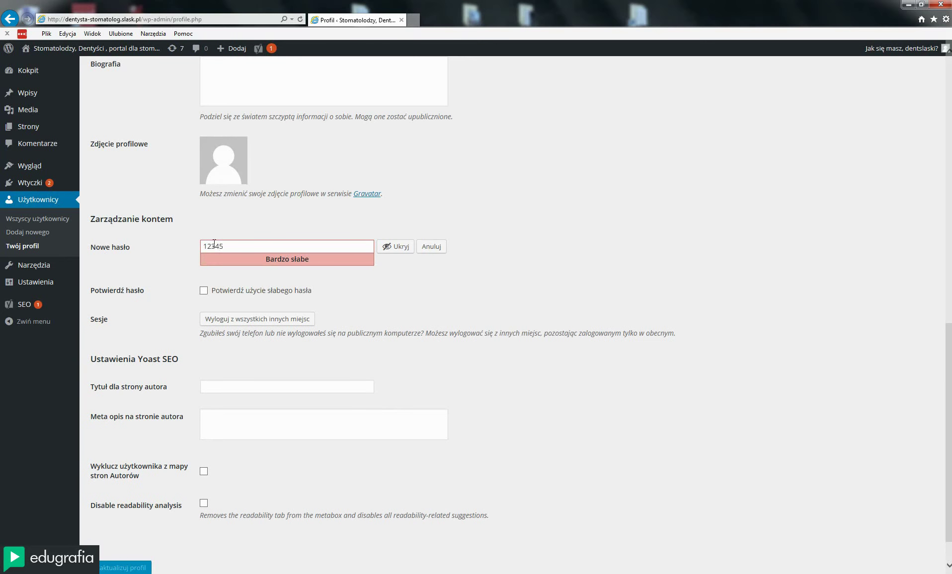
double_click(235, 244)
drag(228, 246, 193, 257)
click(531, 248)
drag(235, 247, 205, 249)
scroll(560, 321, up, 2)
scroll(563, 322, down, 3)
scroll(565, 321, up, 10)
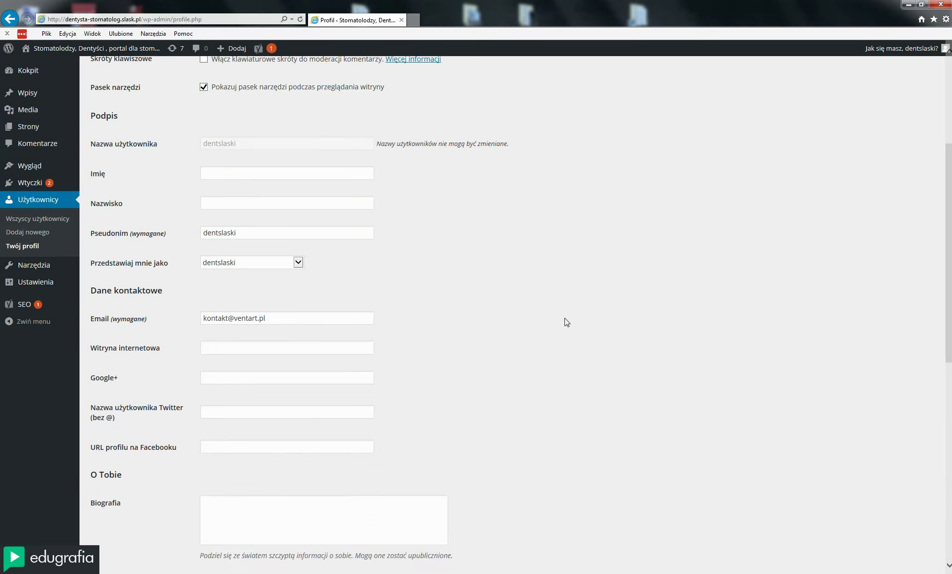
scroll(566, 322, down, 10)
scroll(567, 322, down, 1)
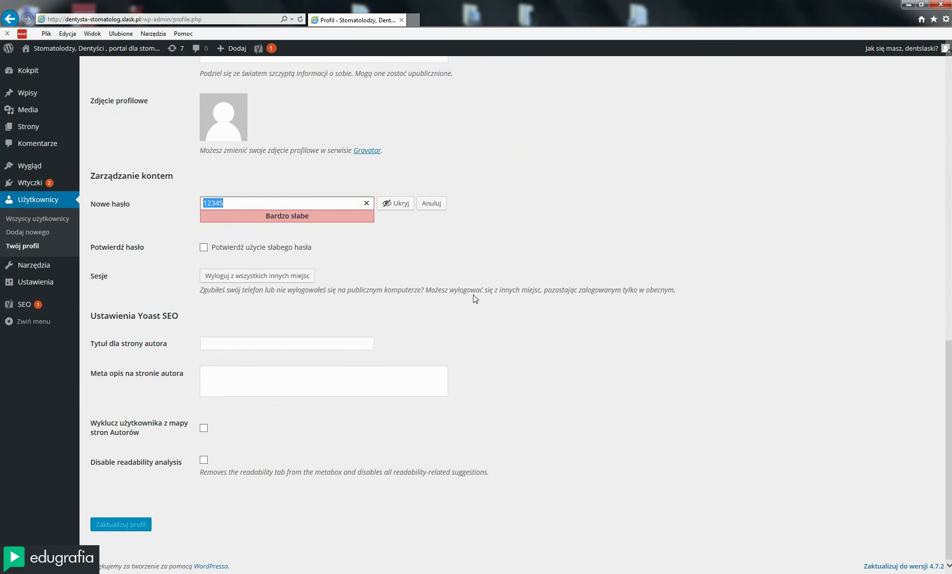
scroll(291, 300, up, 15)
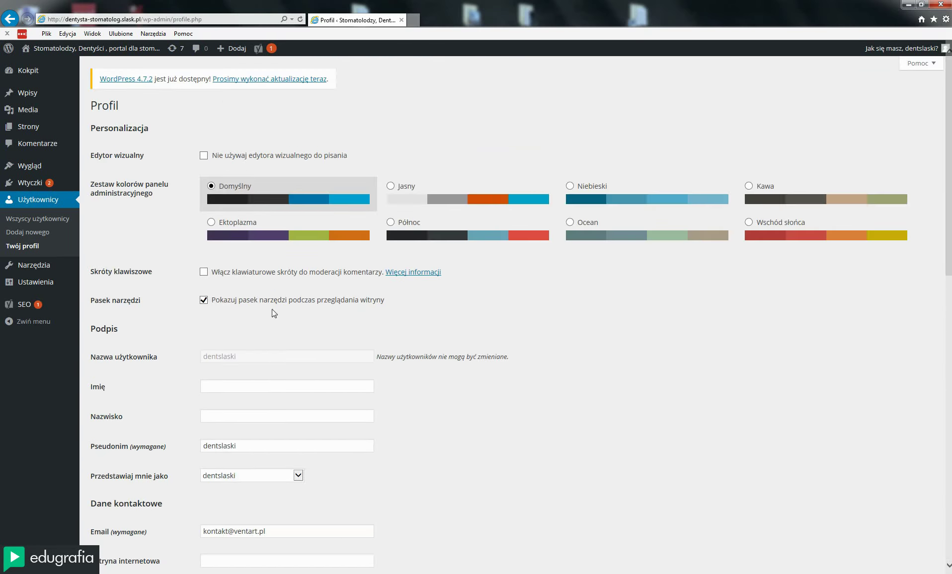
drag(255, 446, 146, 447)
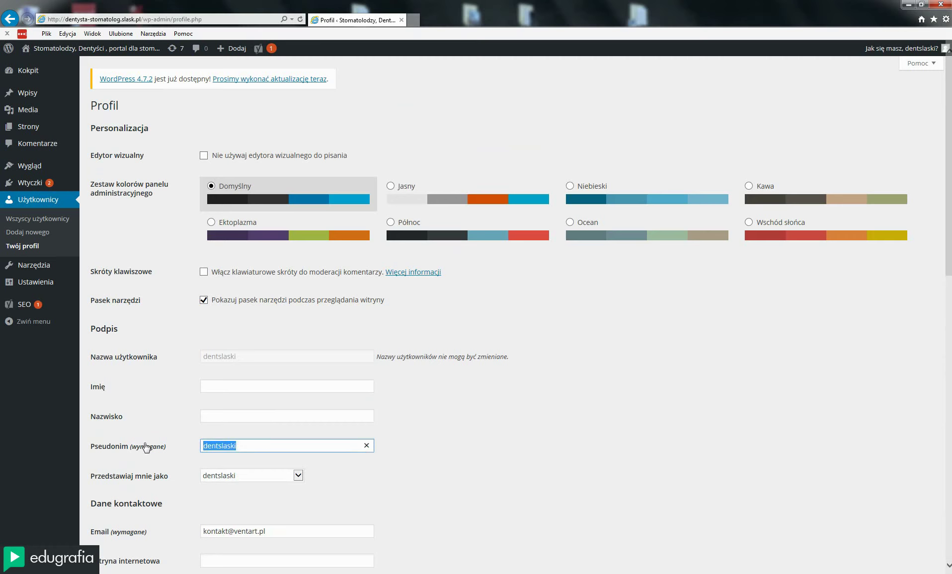
text(admin)
click(48, 223)
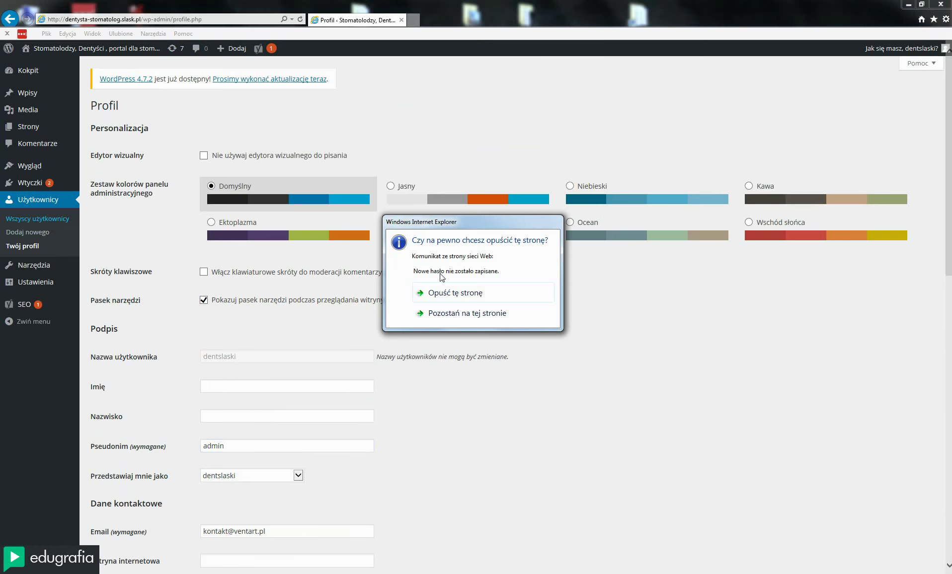
click(454, 294)
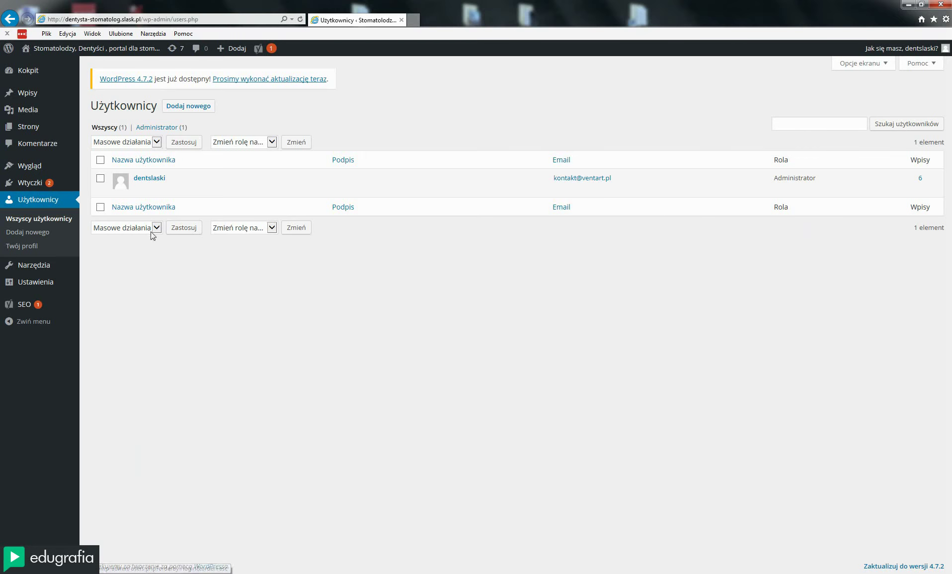
mouse_move(154, 192)
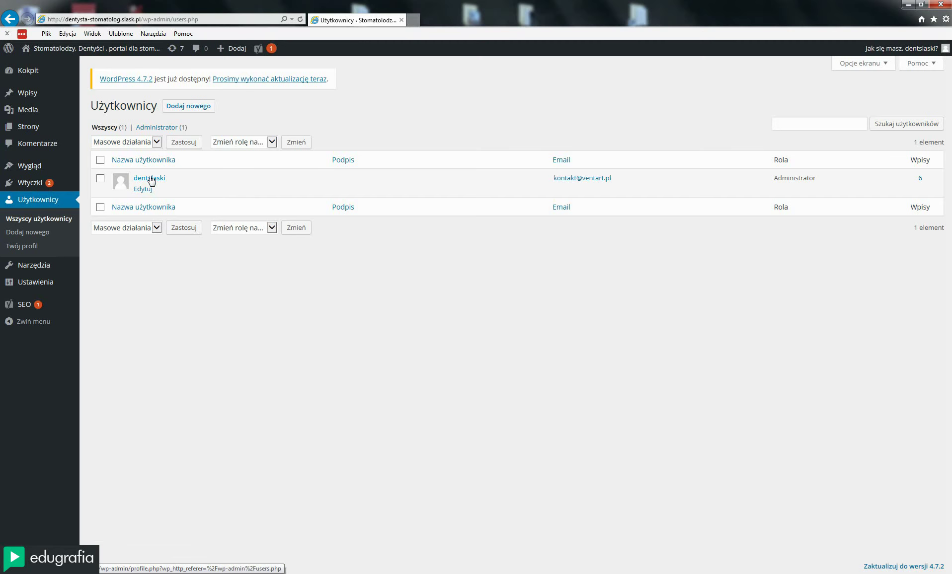
drag(169, 180, 128, 178)
click(224, 304)
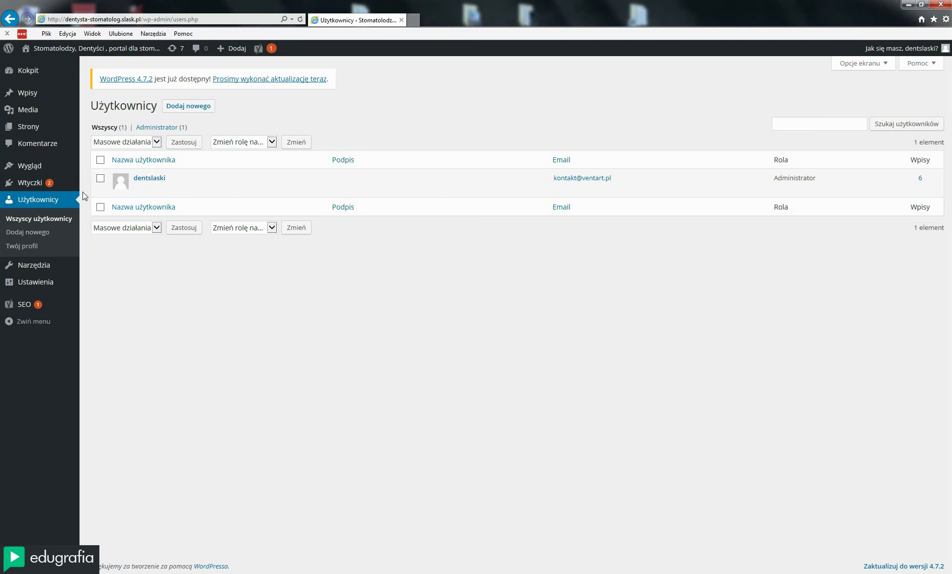
mouse_move(38, 185)
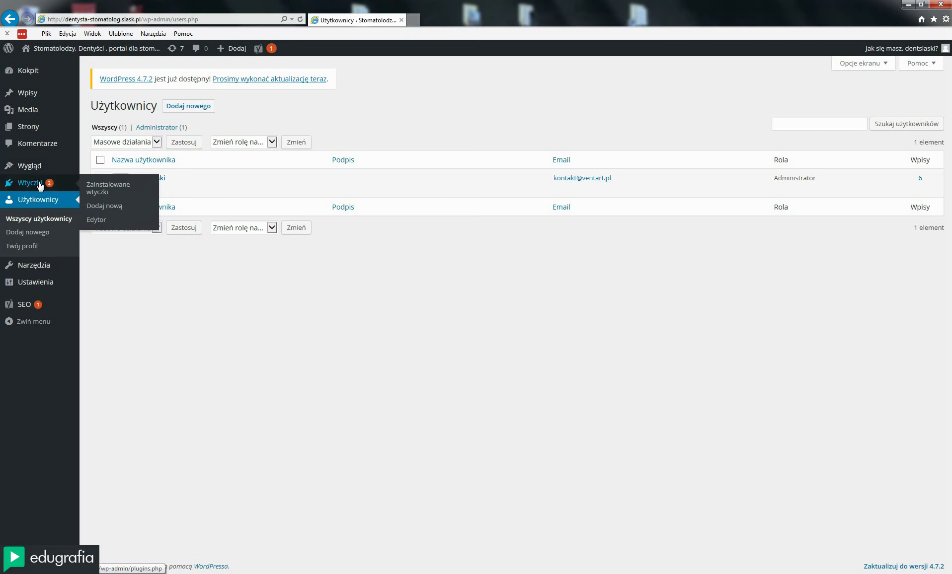
Show Zainstalowane wtyczki and open Dodaj nową in a new browser tab
click(98, 192)
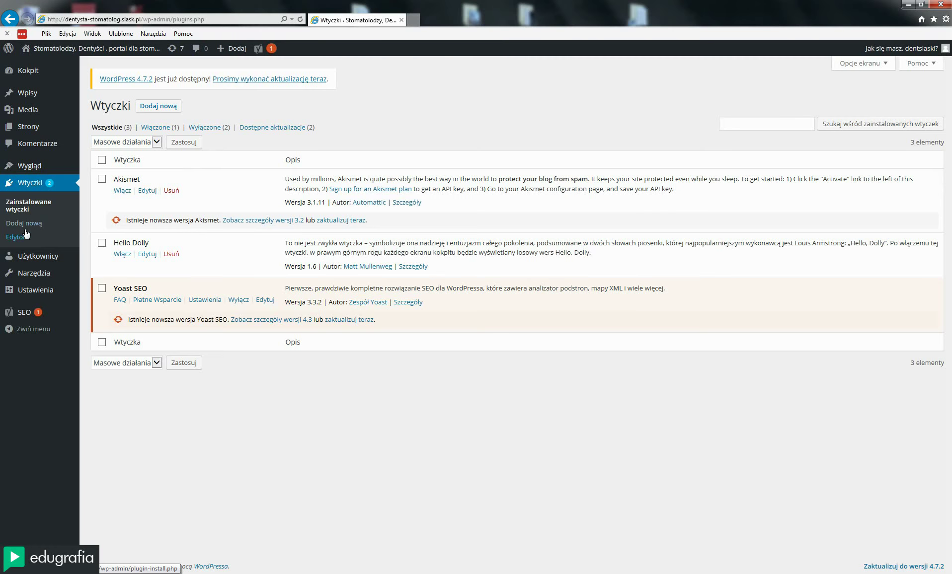
middle_click(159, 106)
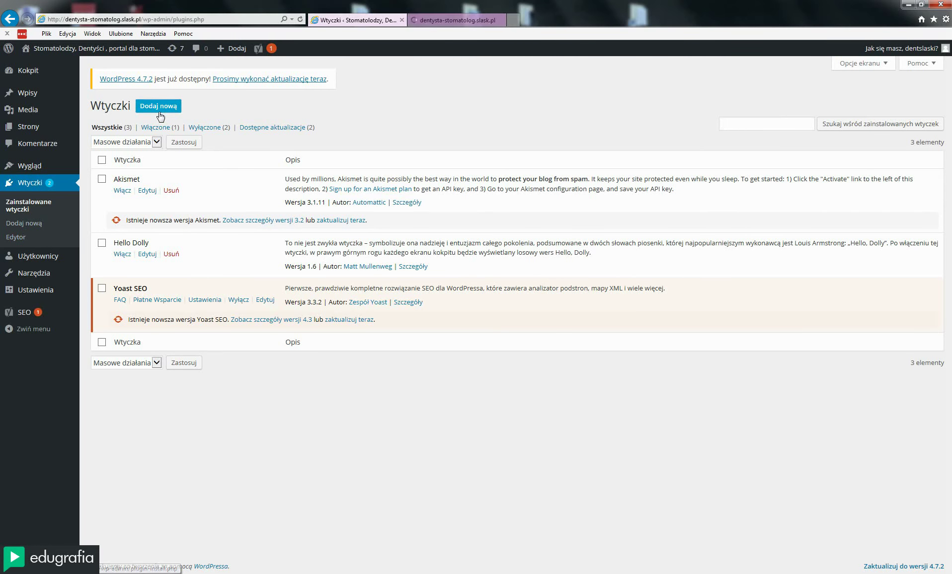
Switch to the Dodaj wtyczki tab listing featured plugins like Jetpack and BuddyPress
click(433, 21)
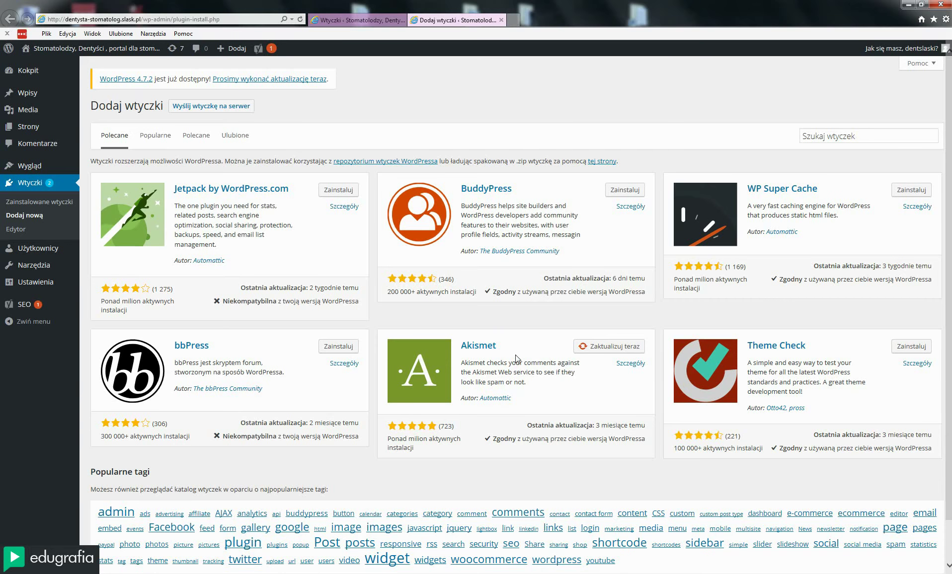
Go to Kokpit and highlight the WordPress 4.7.2 update notice
click(39, 70)
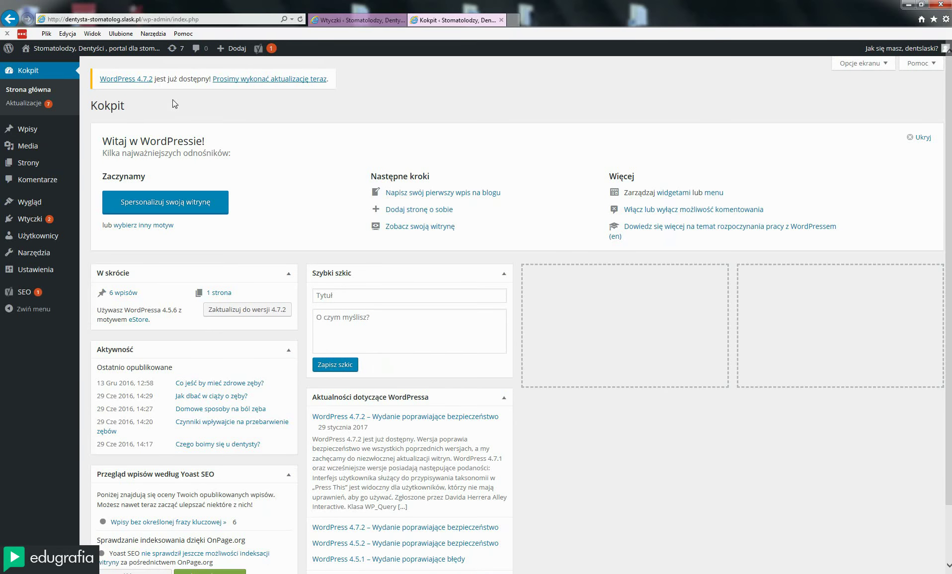
drag(98, 80, 357, 78)
click(380, 100)
drag(100, 80, 357, 85)
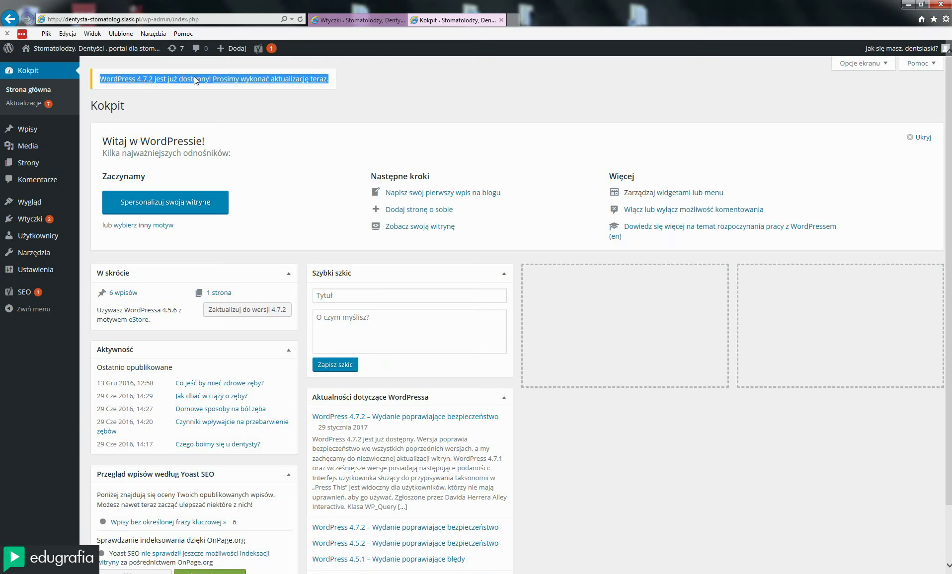
click(391, 95)
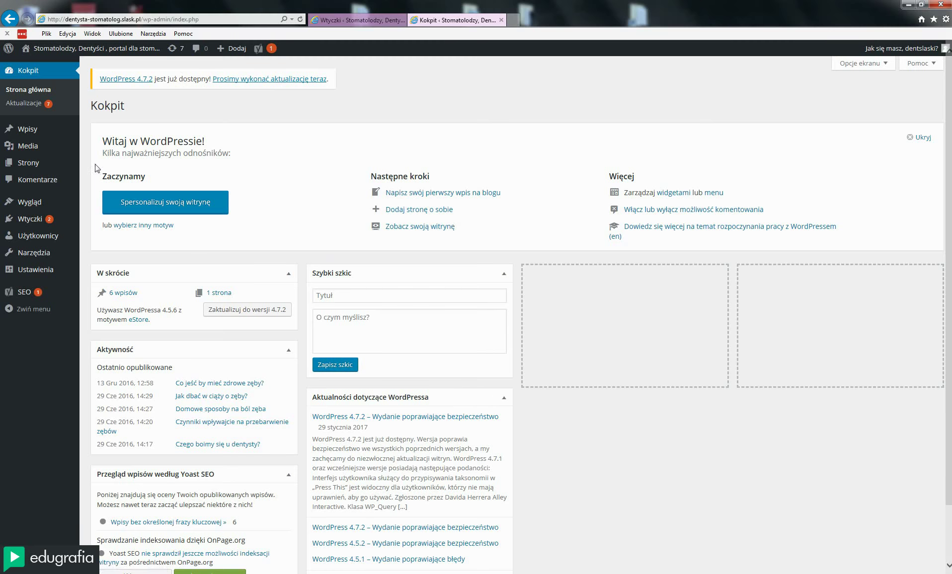
Open Zainstalowane wtyczki from the Wtyczki menu and highlight the Akismet update notice
mouse_move(28, 222)
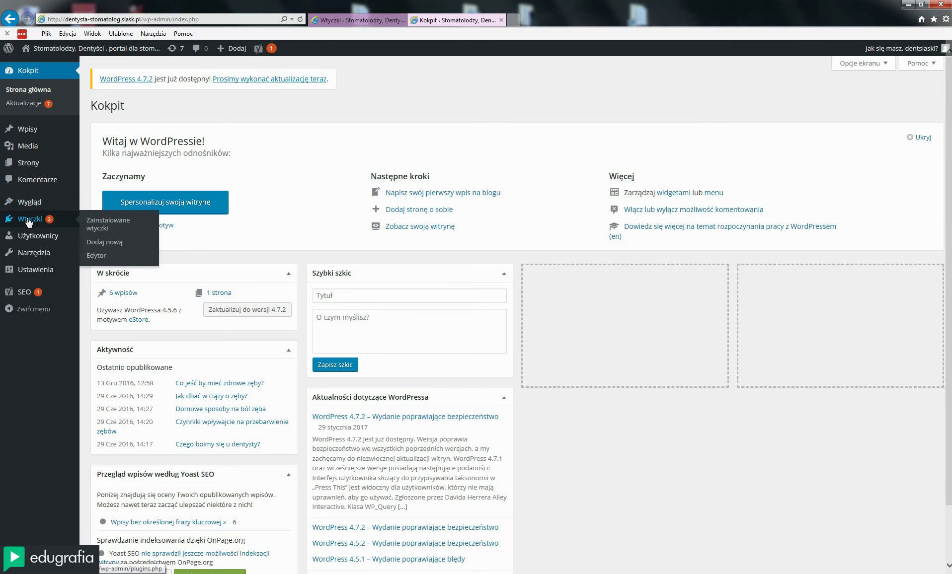
click(105, 228)
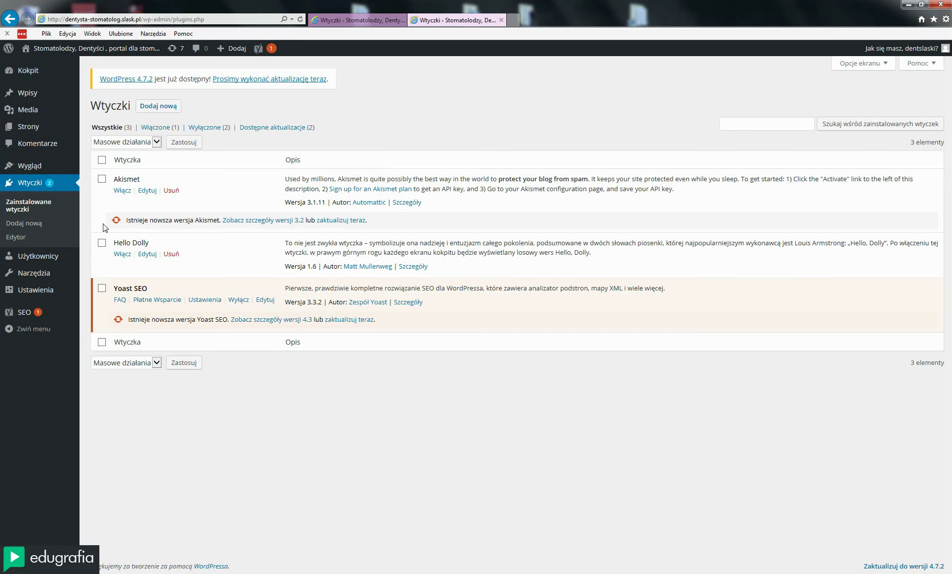
drag(123, 224, 386, 224)
click(191, 410)
Open the Dodaj nową plugin page from the Wtyczki menu
click(30, 226)
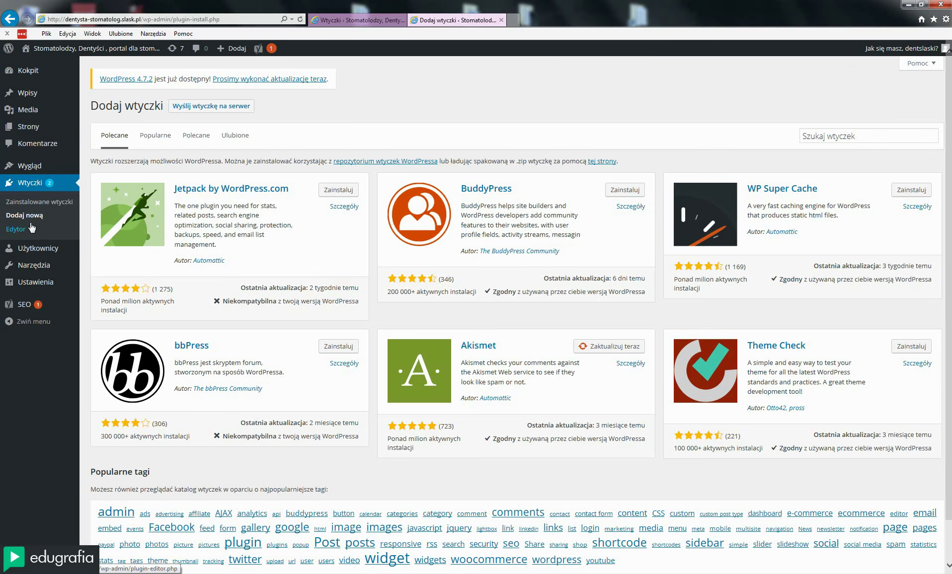
mouse_move(44, 247)
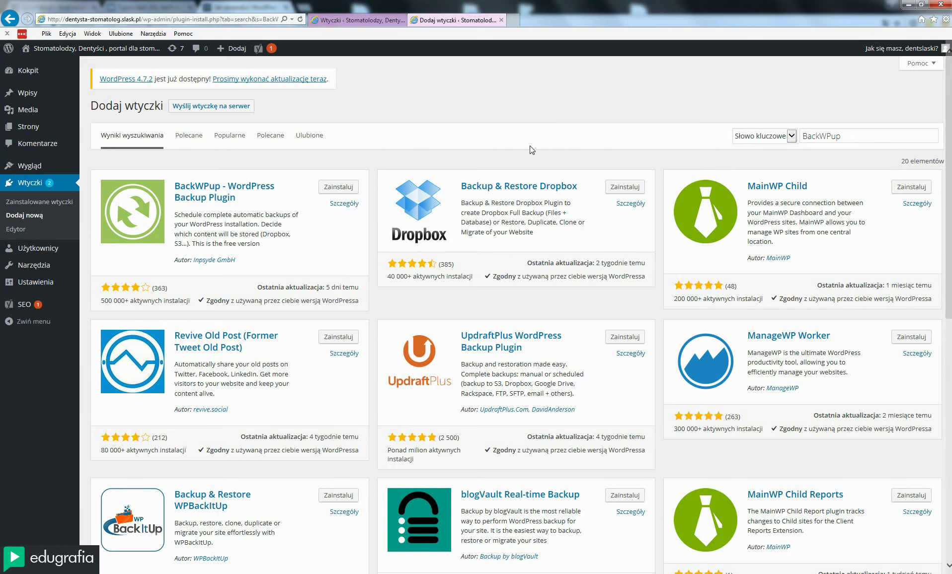
click(855, 137)
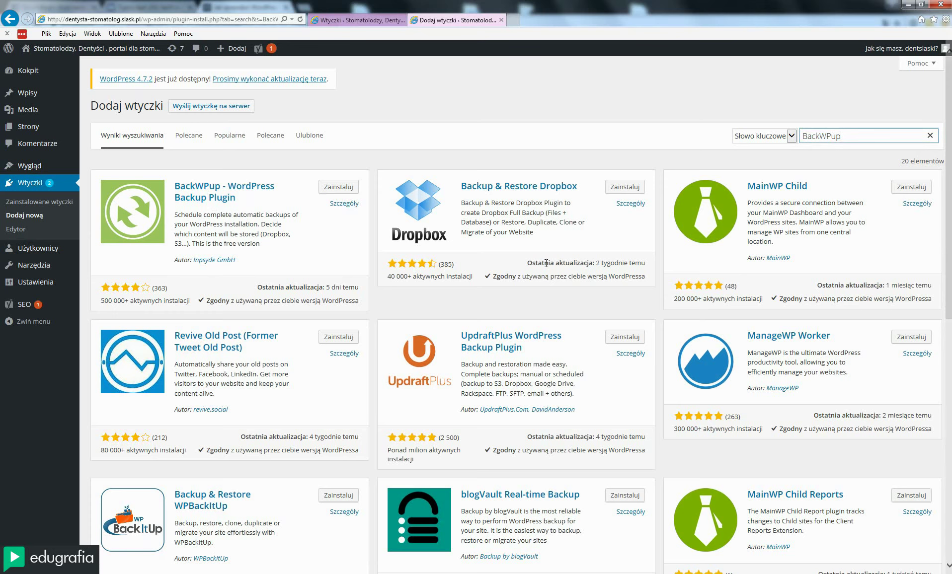
click(524, 310)
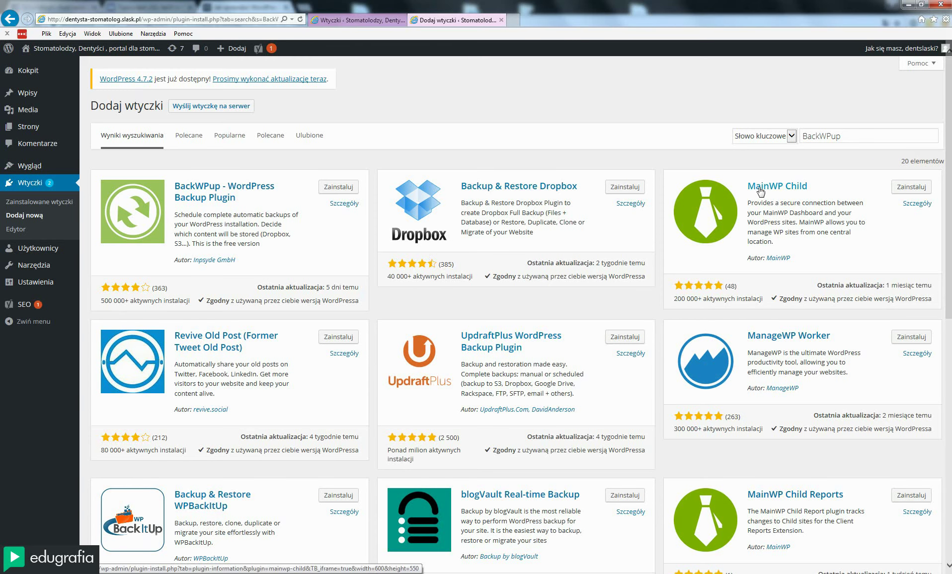
Scroll down the BackWPup search results, then switch to the TestSize.com tab
click(860, 143)
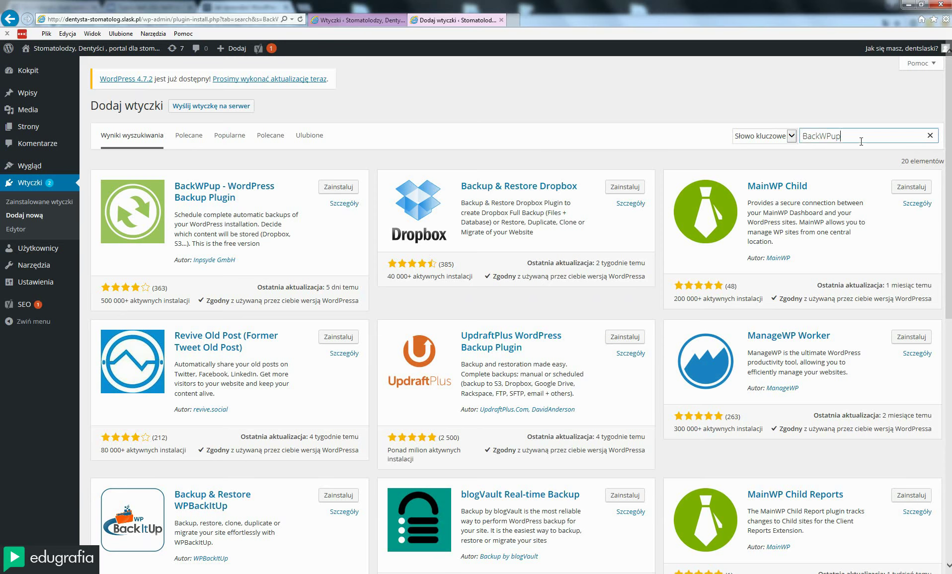
drag(861, 143, 768, 149)
click(525, 309)
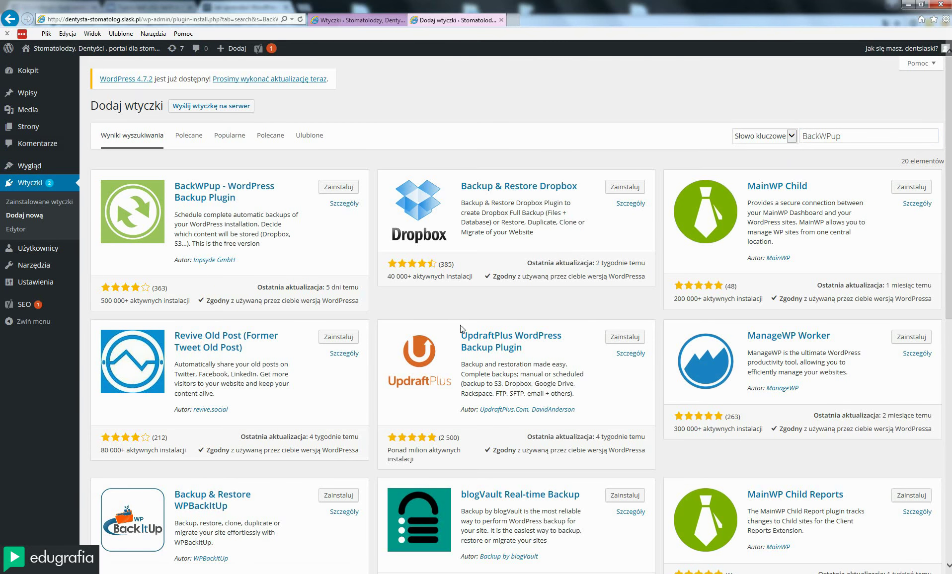
scroll(379, 344, down, 3)
scroll(474, 400, up, 3)
scroll(476, 402, down, 5)
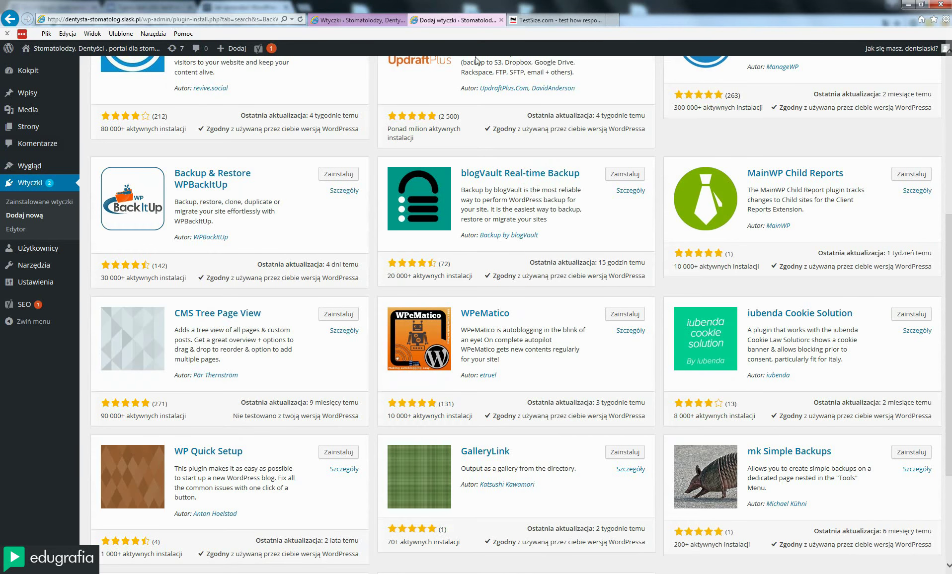
click(558, 21)
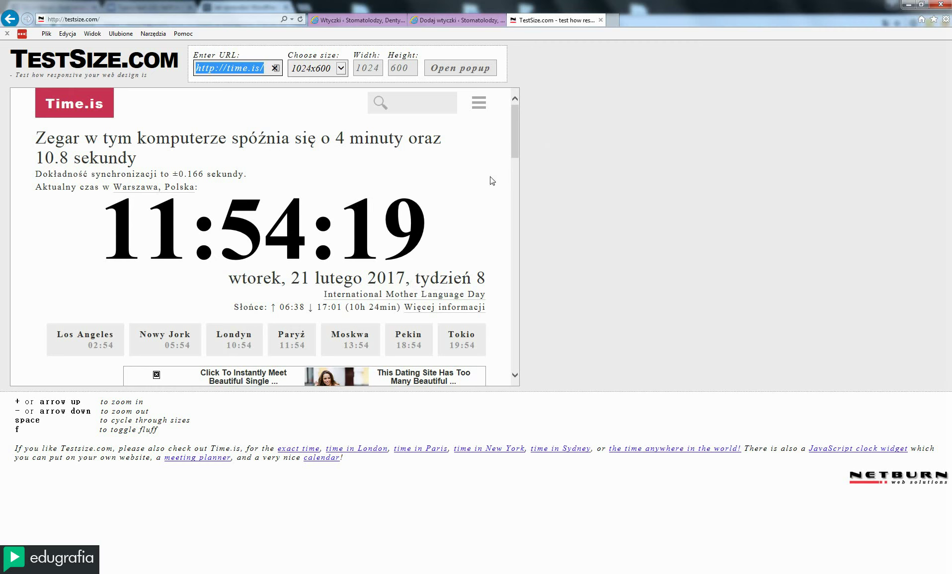
Preview time.is at 640x480 and 240x320 in TestSize, then return to the WordPress Wtyczki tab
drag(512, 140, 499, 96)
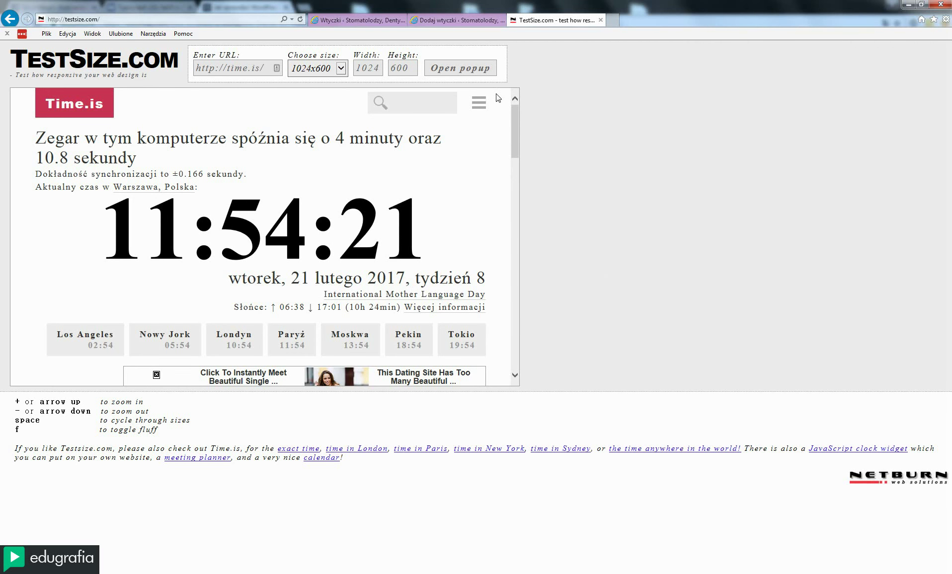
click(340, 70)
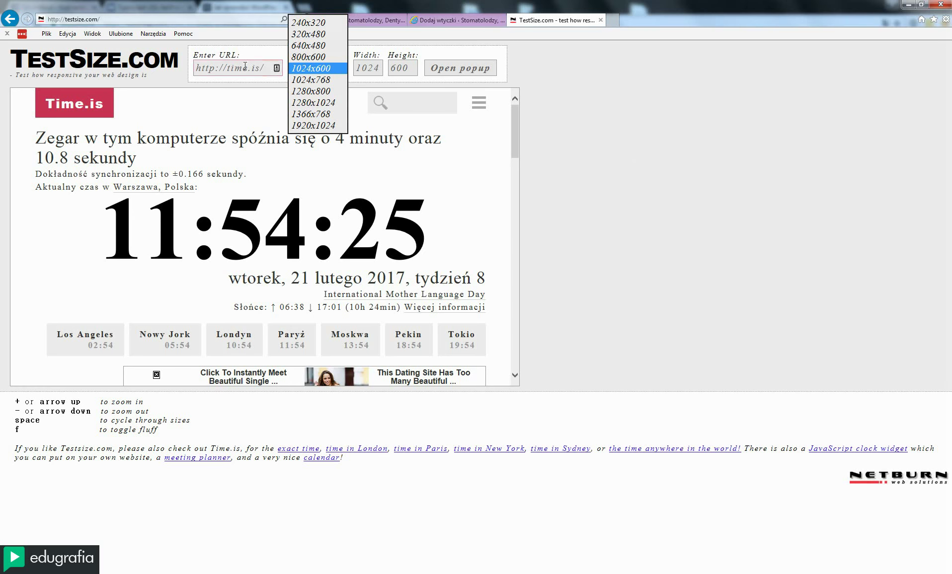
click(274, 66)
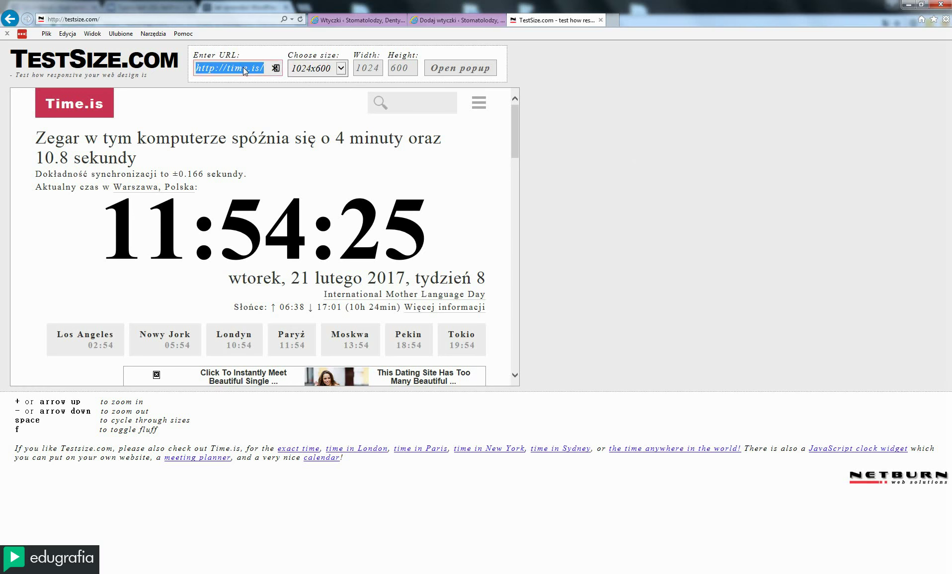
click(341, 68)
click(314, 51)
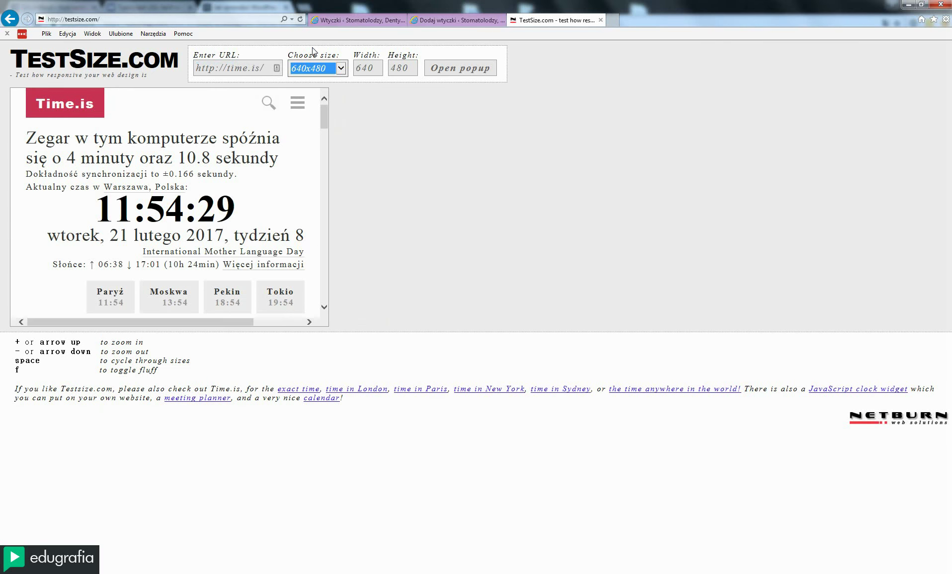
click(339, 71)
click(313, 49)
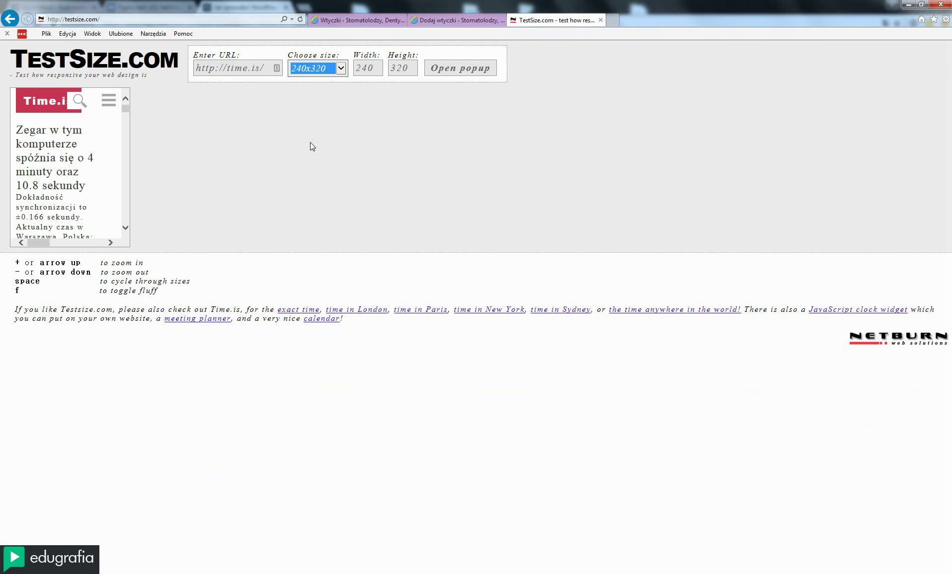
drag(124, 117, 130, 94)
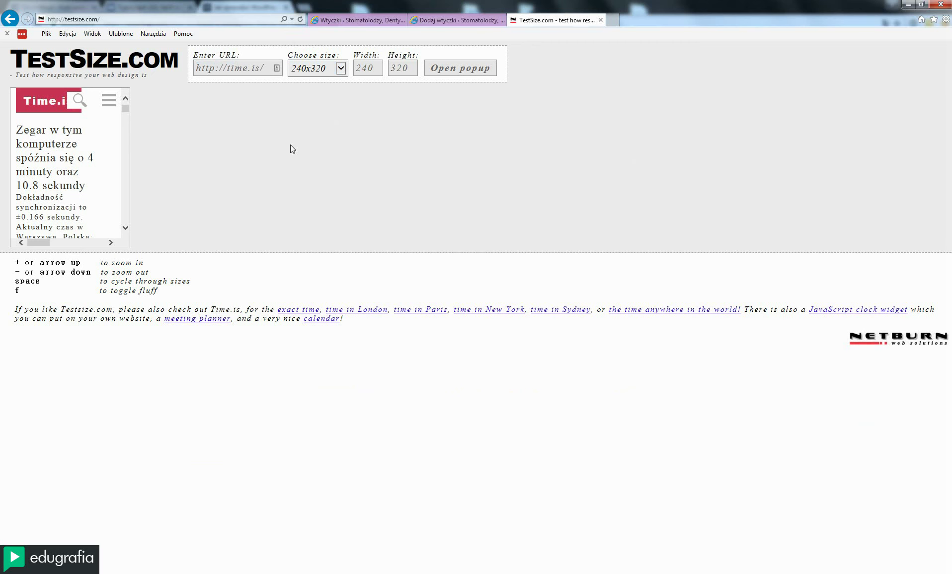
mouse_move(125, 108)
mouse_down()
mouse_move(127, 212)
mouse_move(131, 104)
mouse_up()
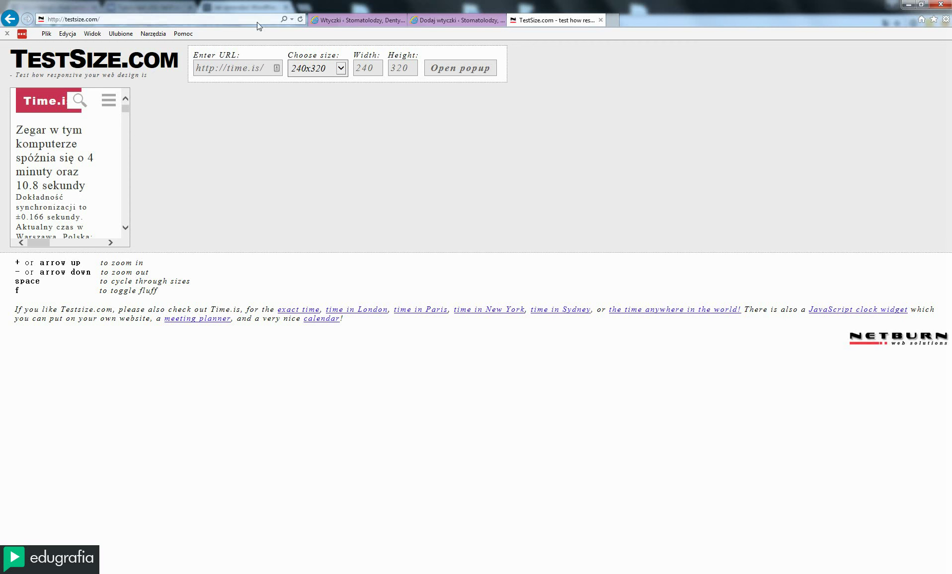
click(340, 21)
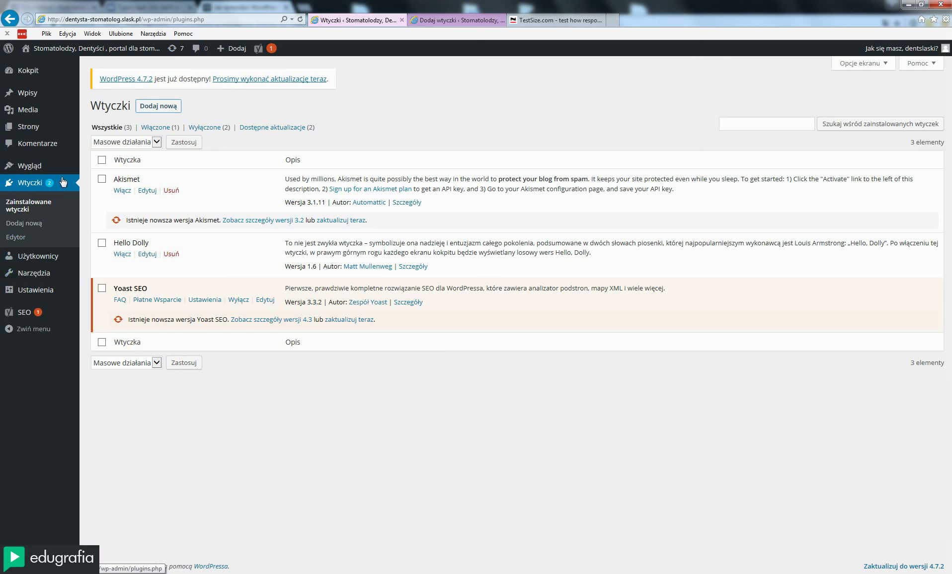
Open the permalink settings and try the plain ?p=123 structure, inspecting its example address
mouse_move(52, 293)
click(93, 368)
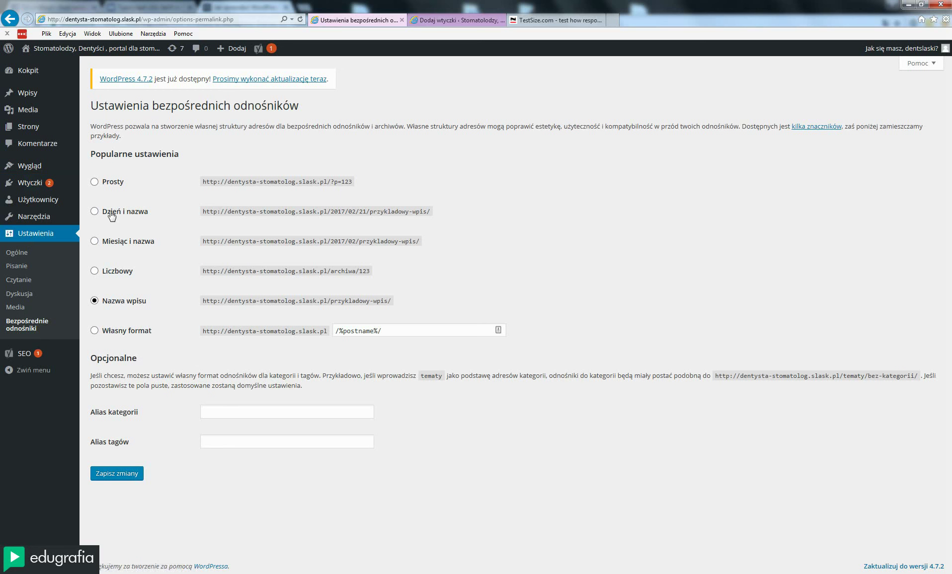
click(94, 182)
drag(356, 184, 205, 185)
click(209, 186)
triple_click(343, 185)
drag(353, 183, 337, 182)
Compare it with the post-name example /przykladowy-wpis/ and reselect the post-name structure
drag(397, 304, 331, 302)
drag(353, 183, 331, 183)
double_click(365, 302)
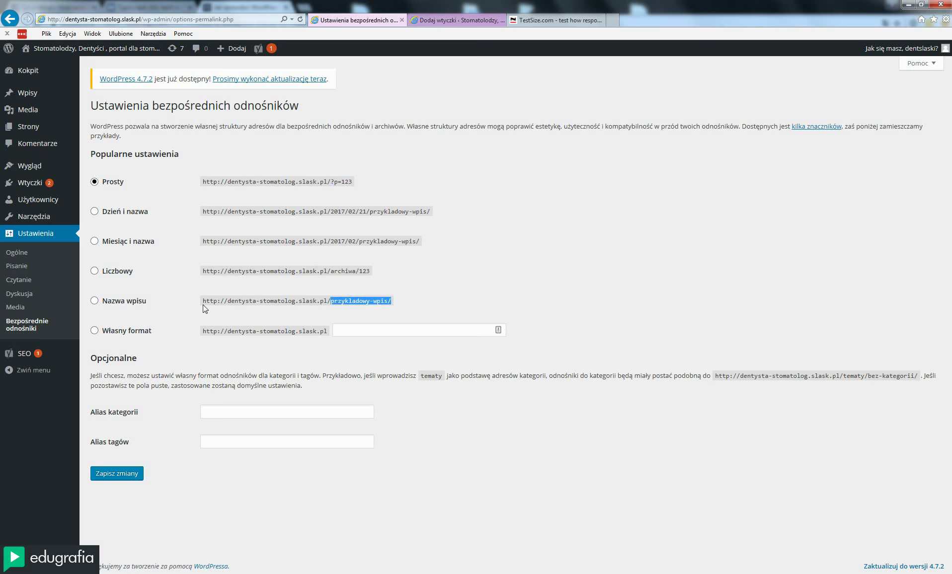
click(99, 302)
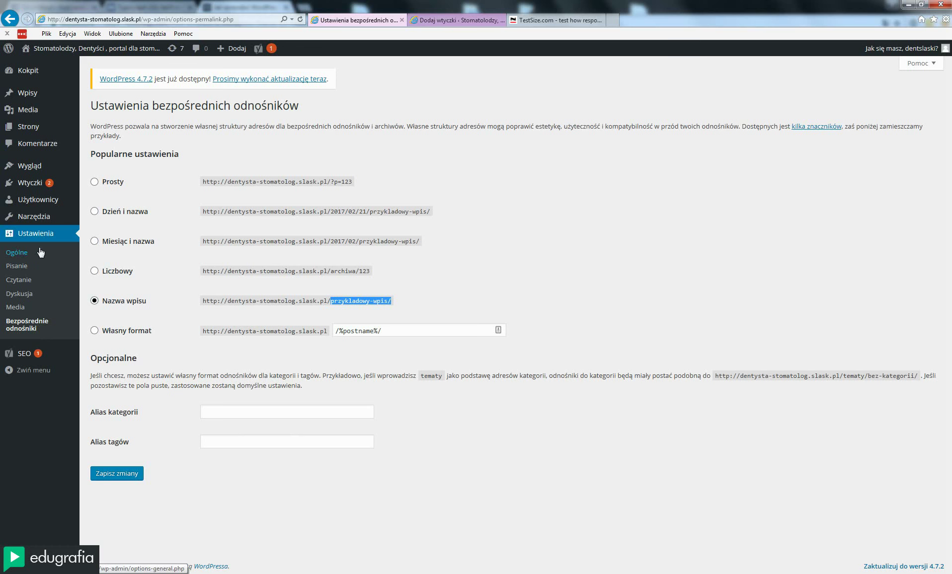
In Reading settings, check 'Proś wyszukiwarki o nieindeksowanie tej witryny' to discourage indexing
click(20, 283)
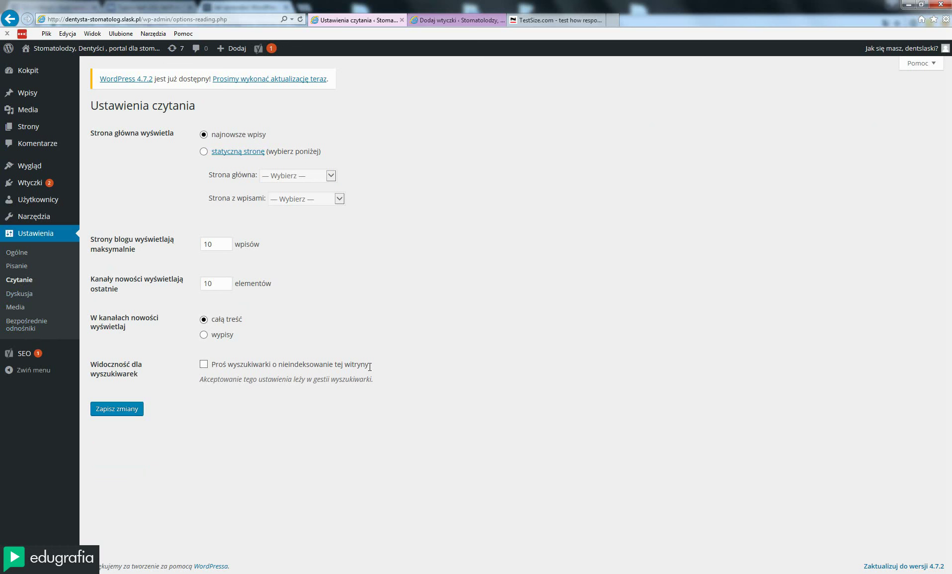
click(204, 365)
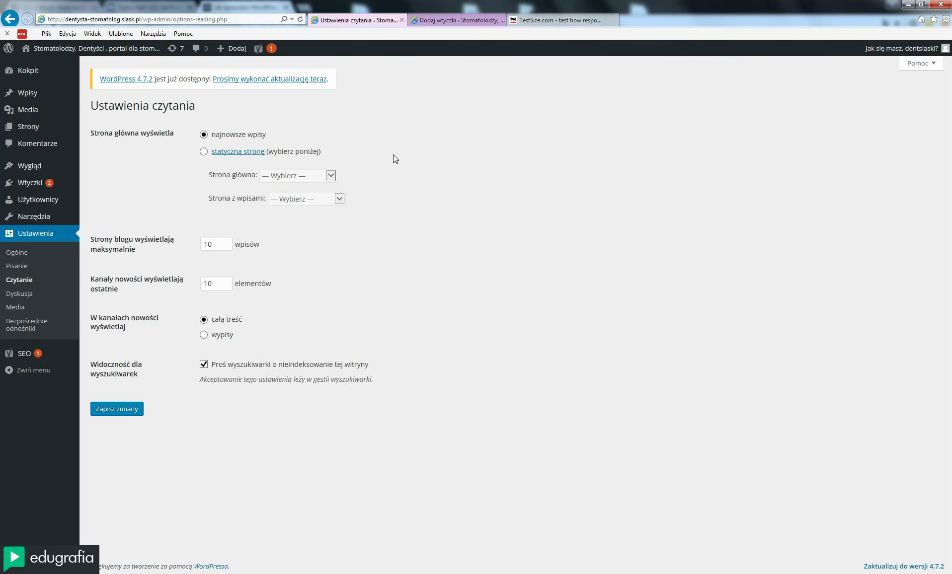
click(542, 23)
click(127, 19)
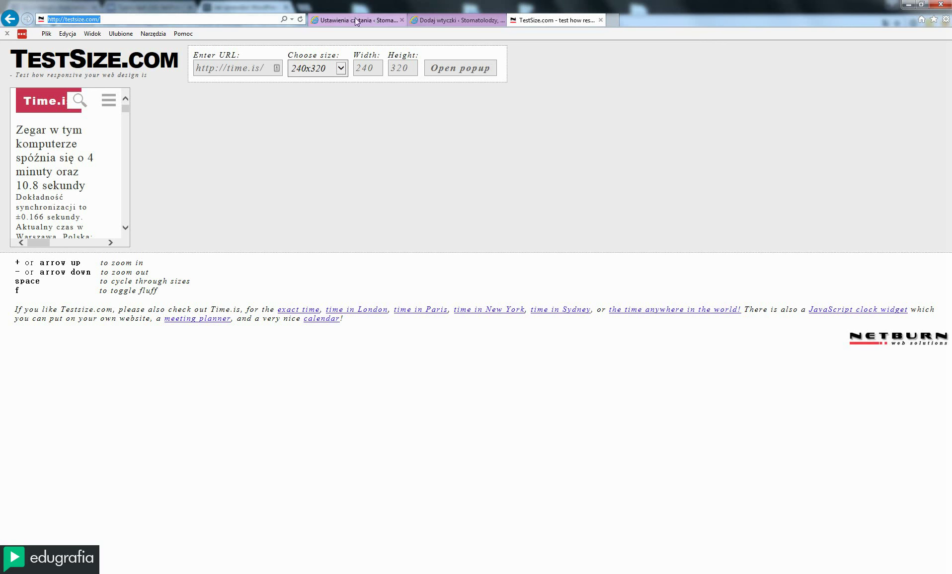
click(378, 21)
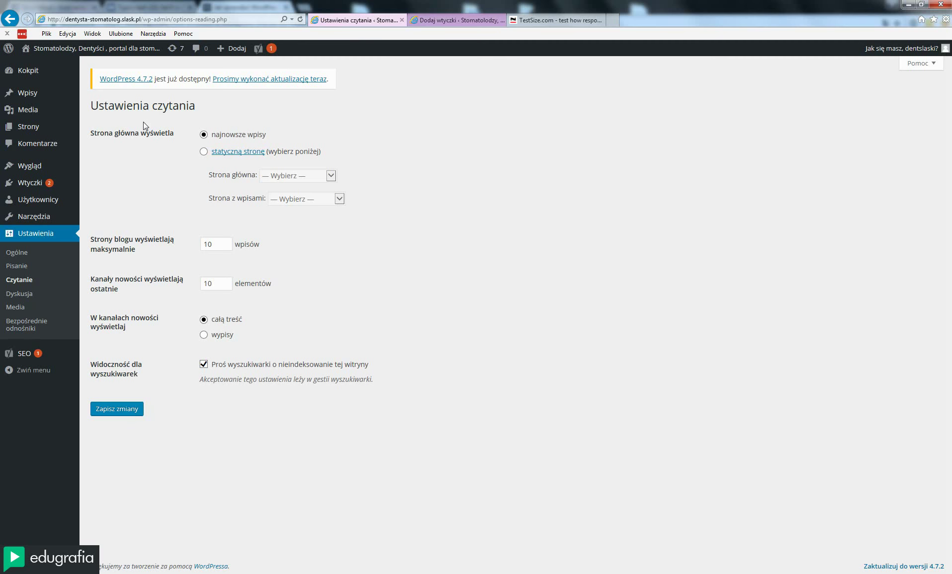
Review the site title and description in the general settings (Ustawienia > Ogólne)
click(18, 254)
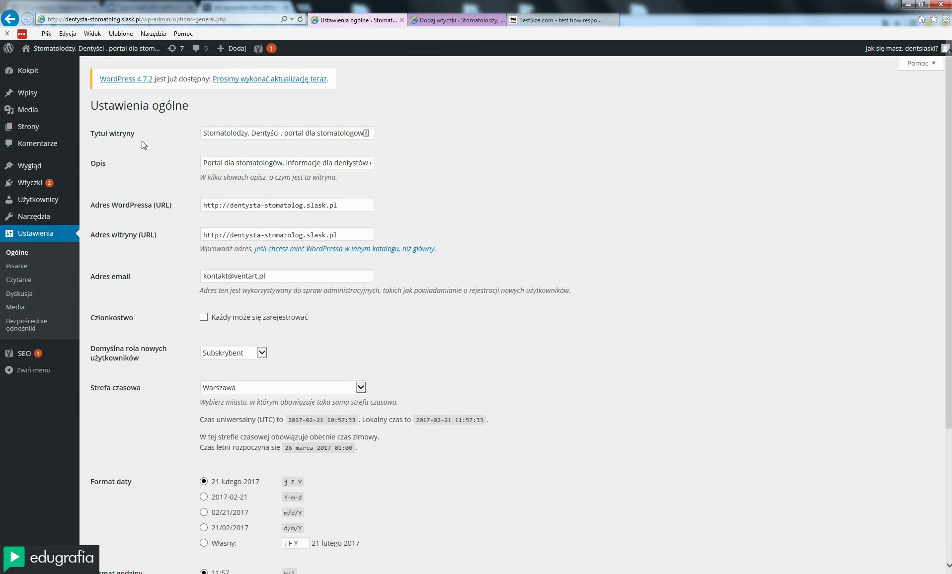
drag(91, 134, 467, 139)
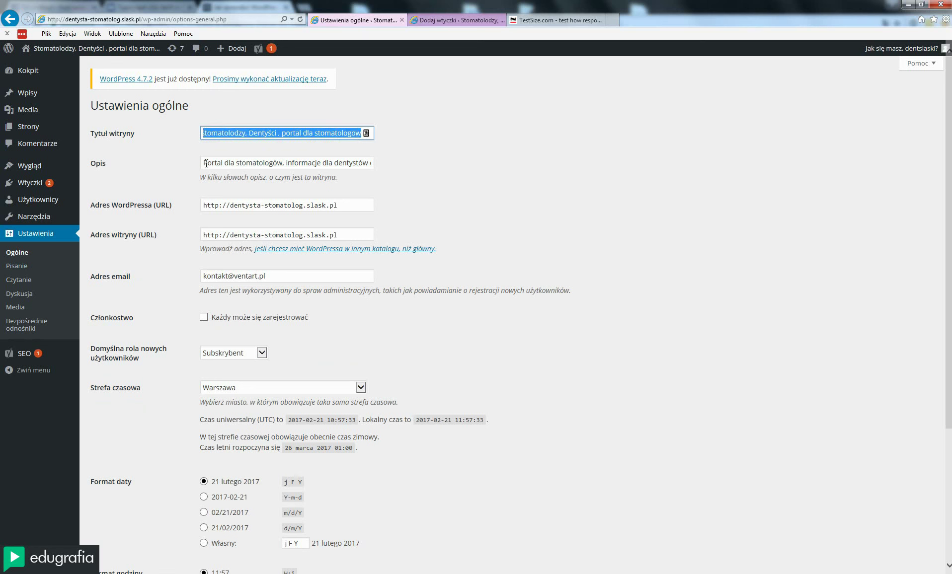
drag(206, 164, 503, 170)
click(291, 163)
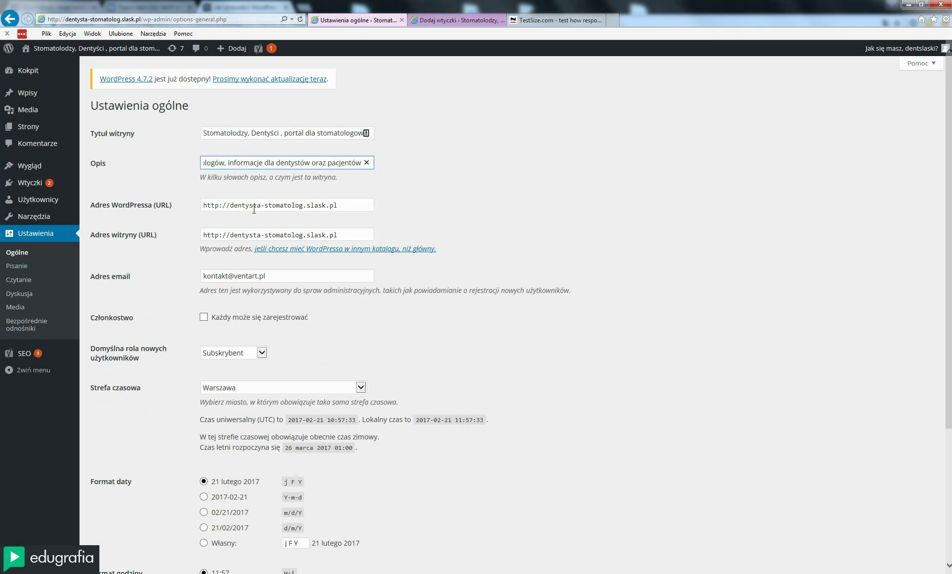
Go to the post categories page under Wpisy > Kategorie
mouse_move(41, 108)
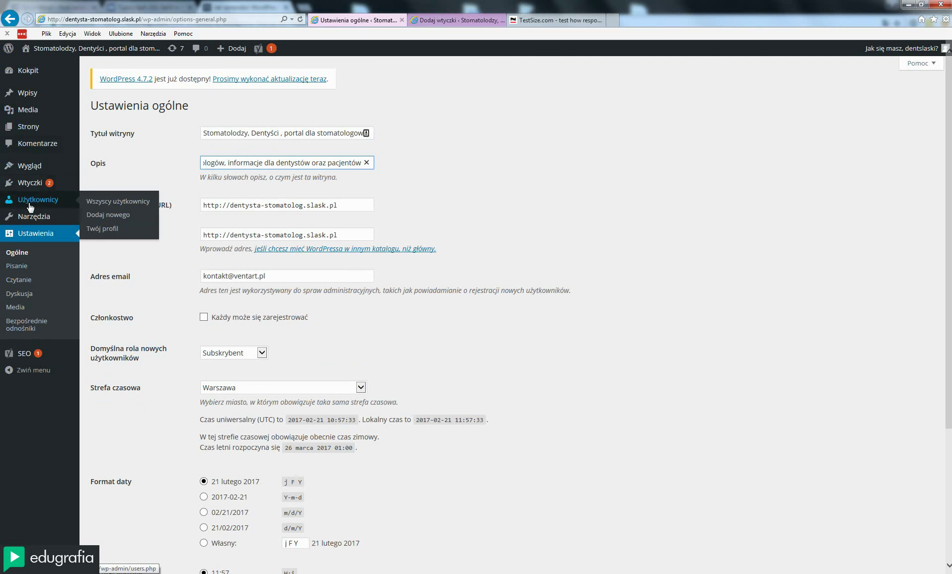
mouse_move(36, 130)
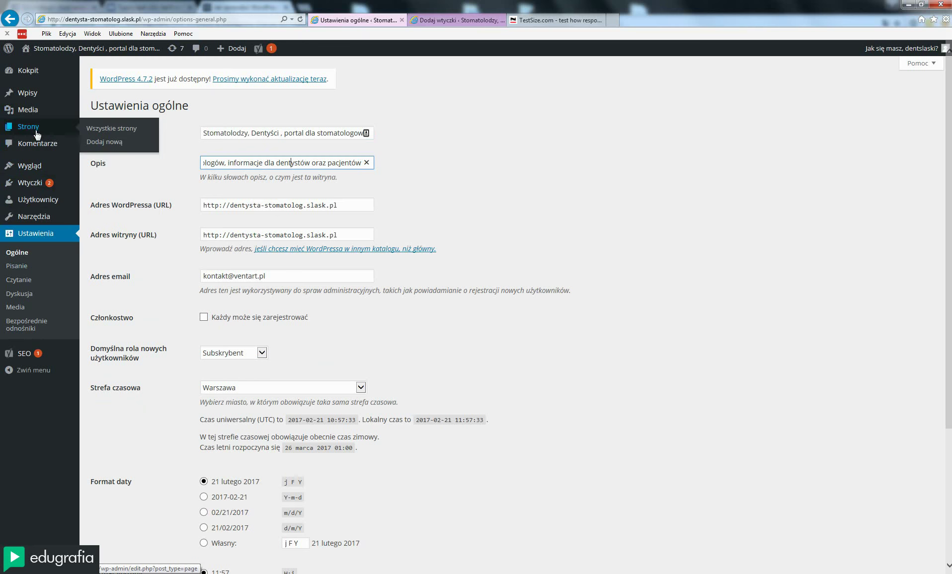
click(103, 122)
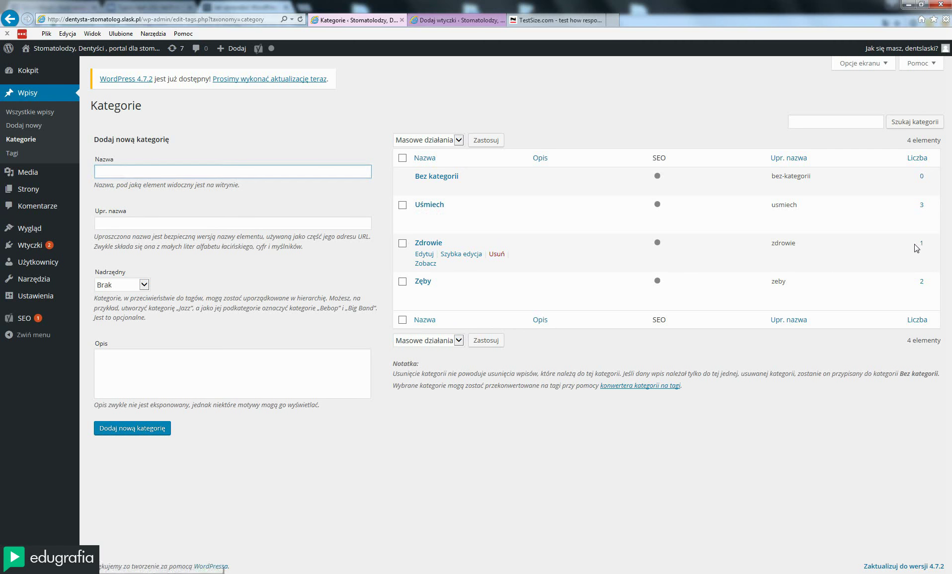
Check the Zęby post count, then open the Zdrowie category's edit page
click(926, 247)
double_click(928, 283)
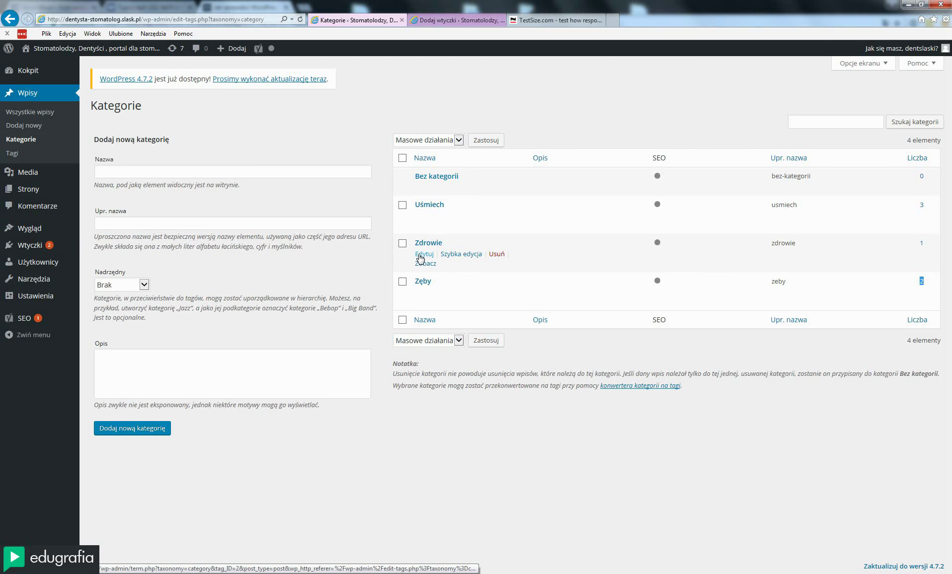
click(423, 254)
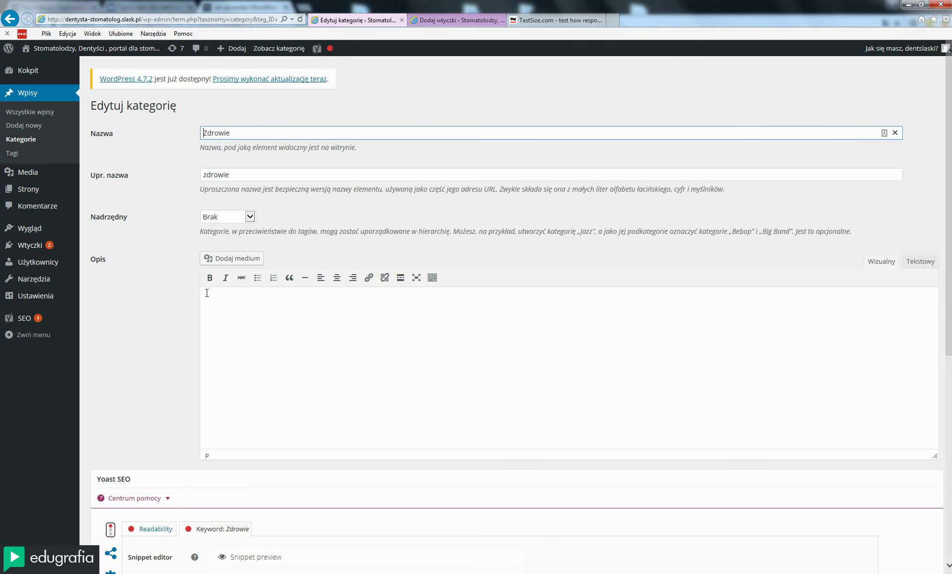
click(208, 293)
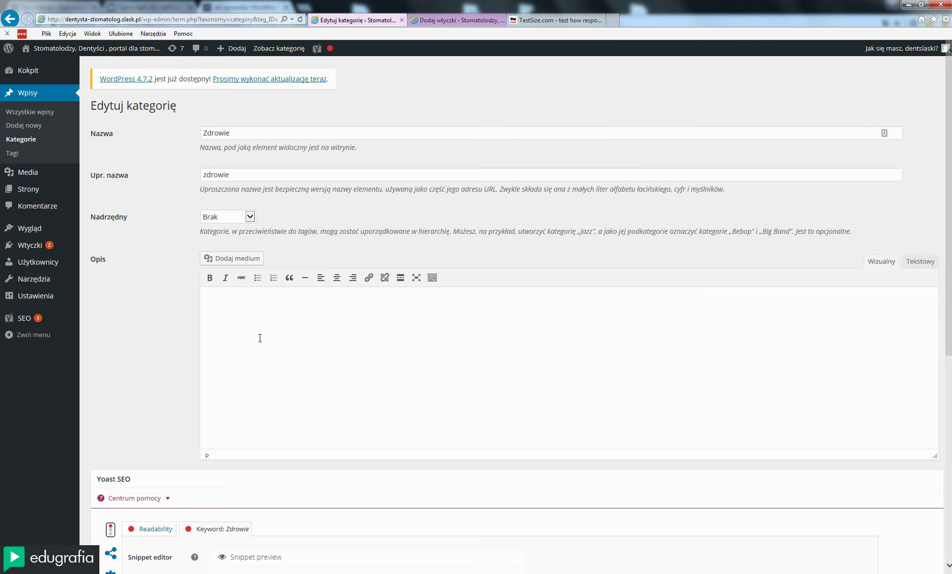
scroll(262, 342, down, 5)
scroll(264, 344, up, 5)
scroll(249, 339, down, 2)
scroll(250, 338, up, 2)
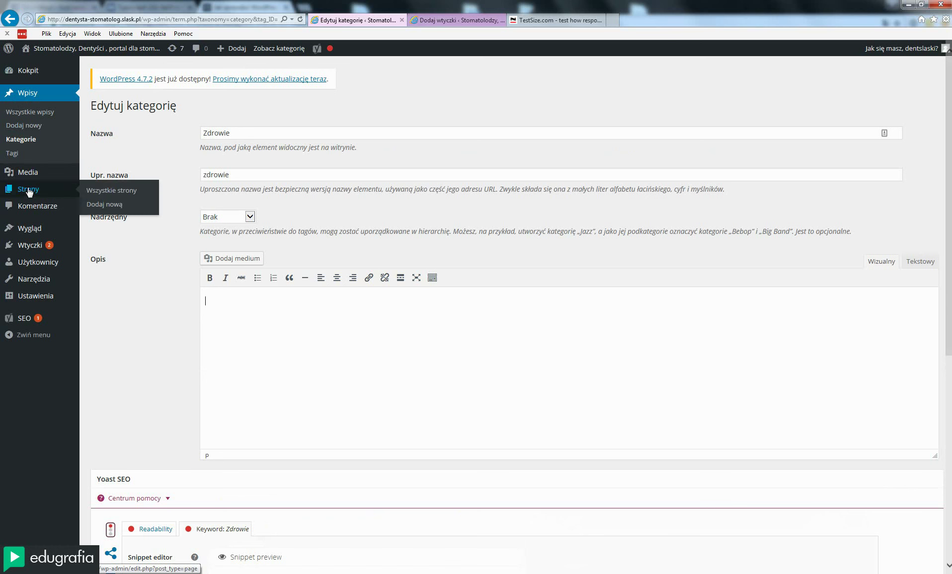
mouse_move(69, 174)
click(100, 179)
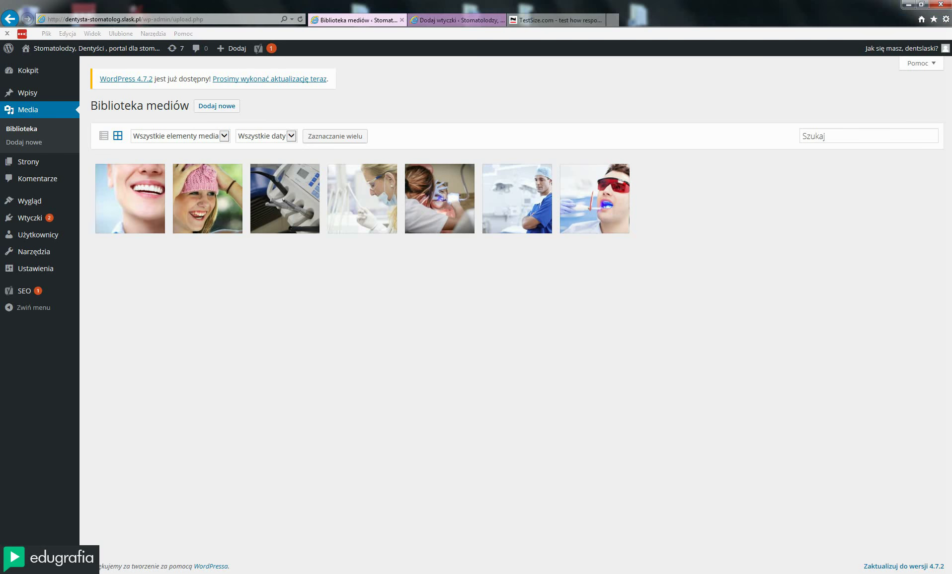
Switch to the Explorer window holding the Nowy folder dog photos
key(alt+Tab)
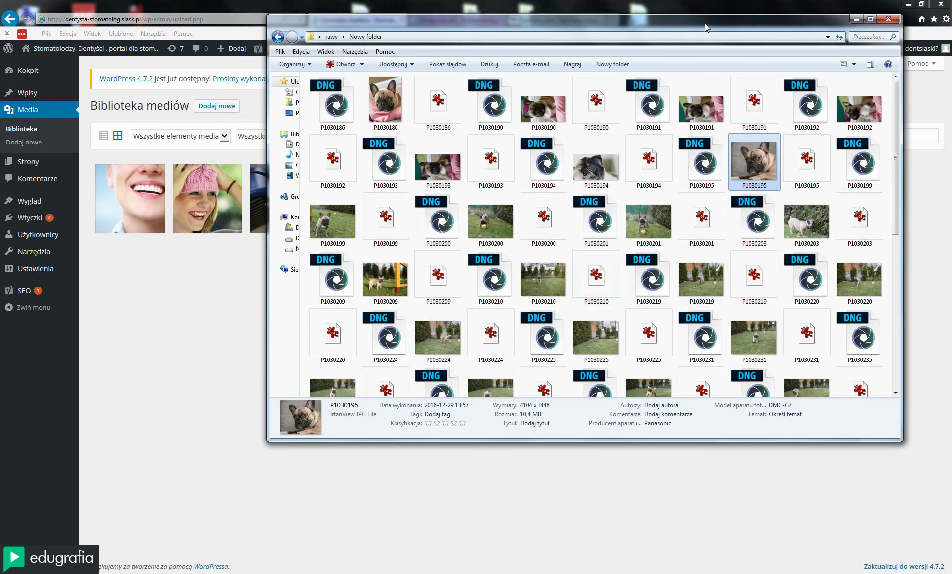
Reposition the Nowy folder window over the browser and drag photo P1030195 out of it
drag(709, 22, 675, 55)
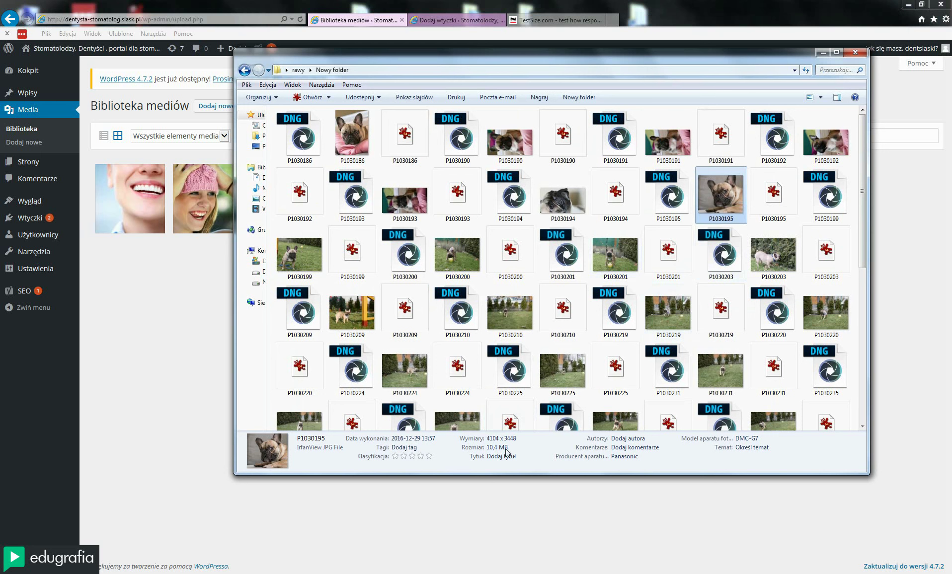
drag(635, 59, 657, 158)
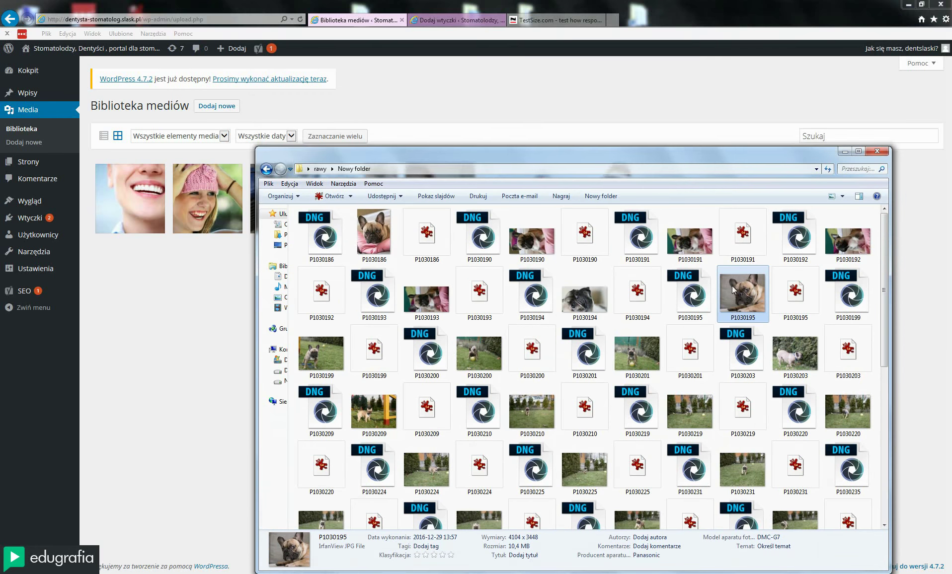
drag(732, 285, 735, 312)
Close the P1030195 preview, bring the Nowy folder back over the media library, and reopen the photo
double_click(749, 296)
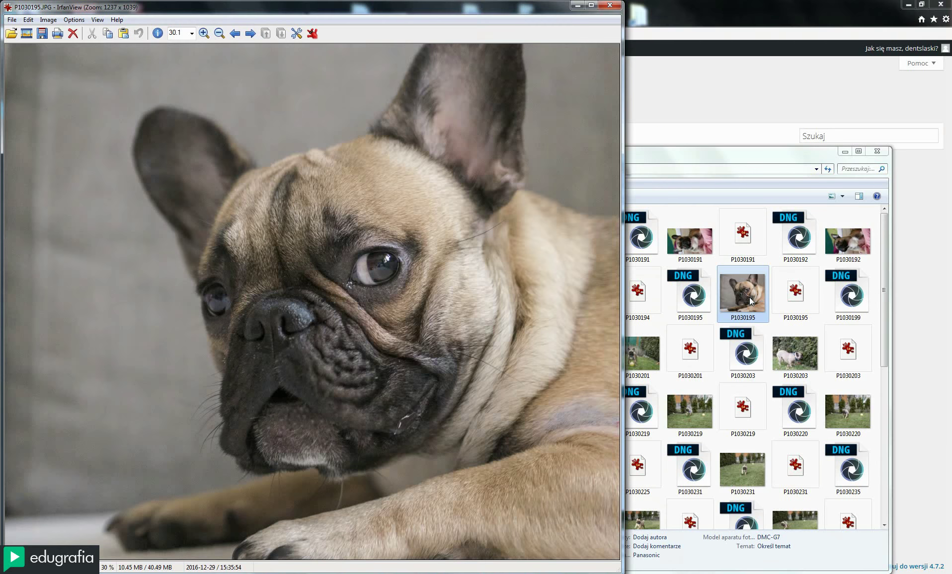
key(Return)
key(Return)
click(608, 7)
drag(664, 158, 654, 132)
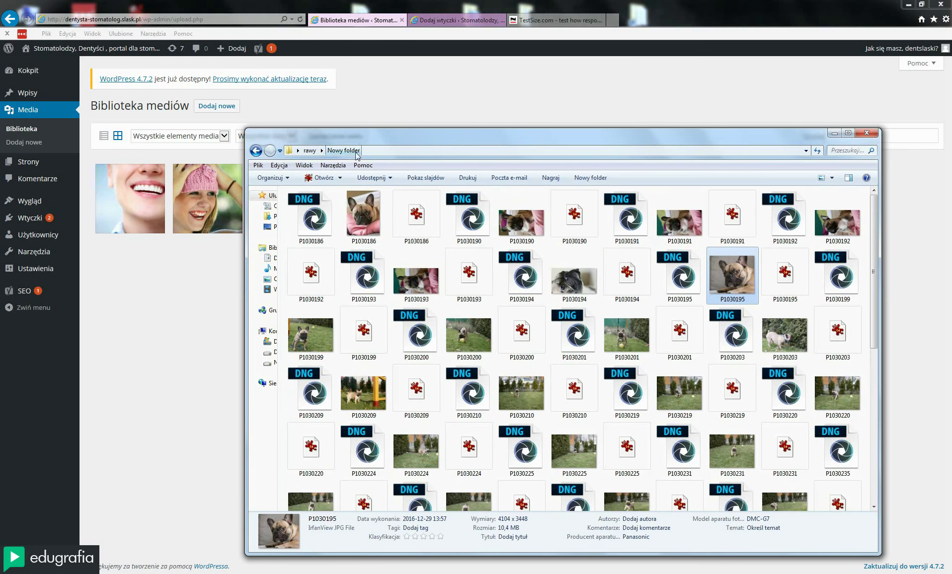
click(159, 344)
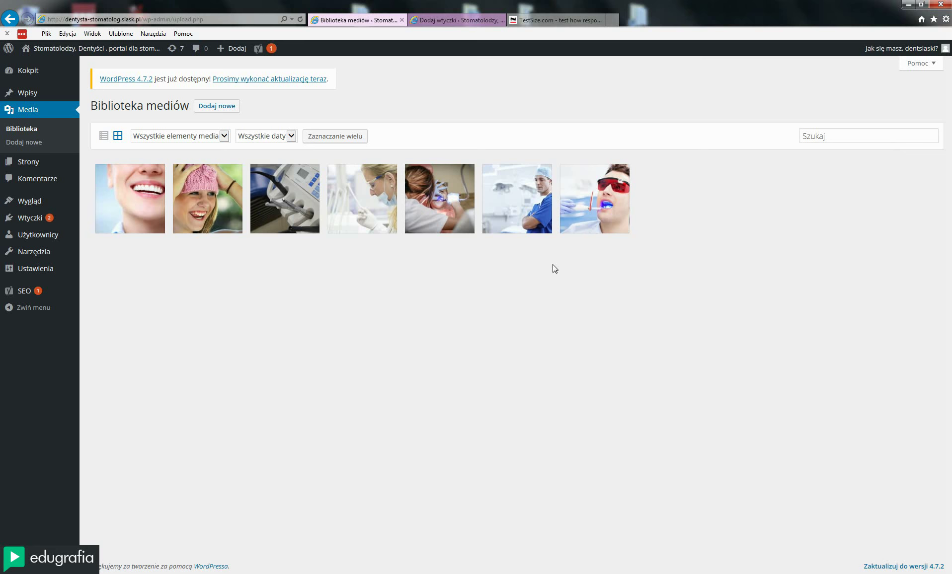
key(alt+Tab)
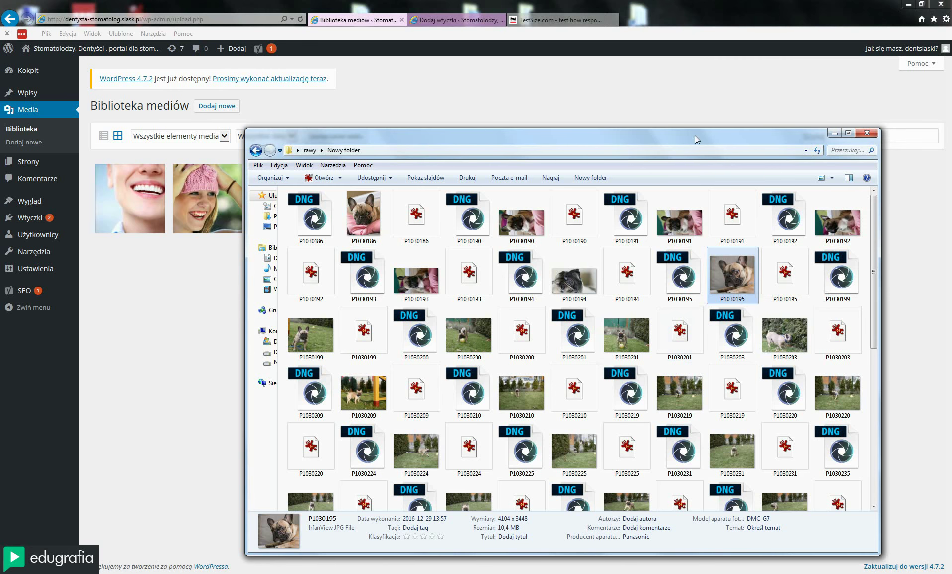
mouse_move(694, 135)
mouse_down()
mouse_move(679, 134)
mouse_move(697, 127)
mouse_up()
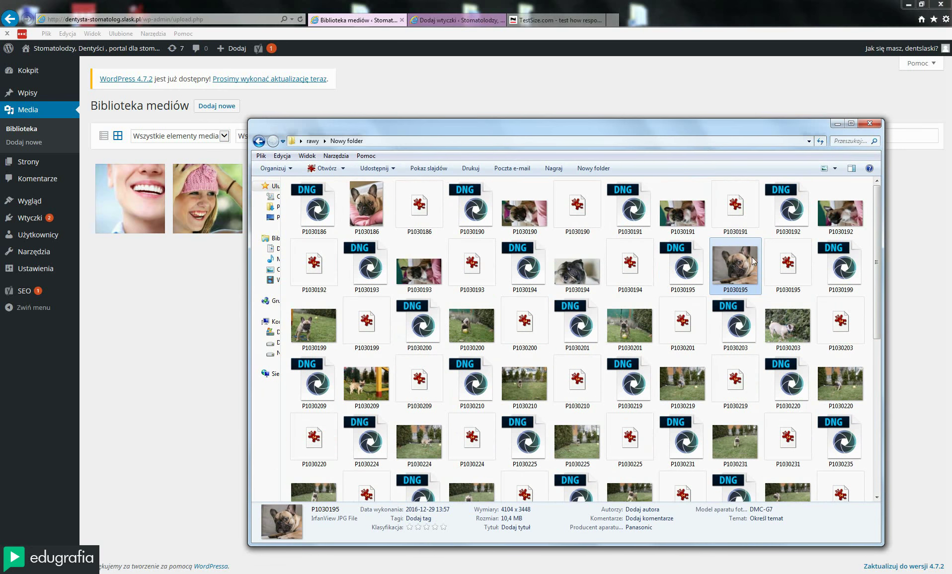
double_click(736, 266)
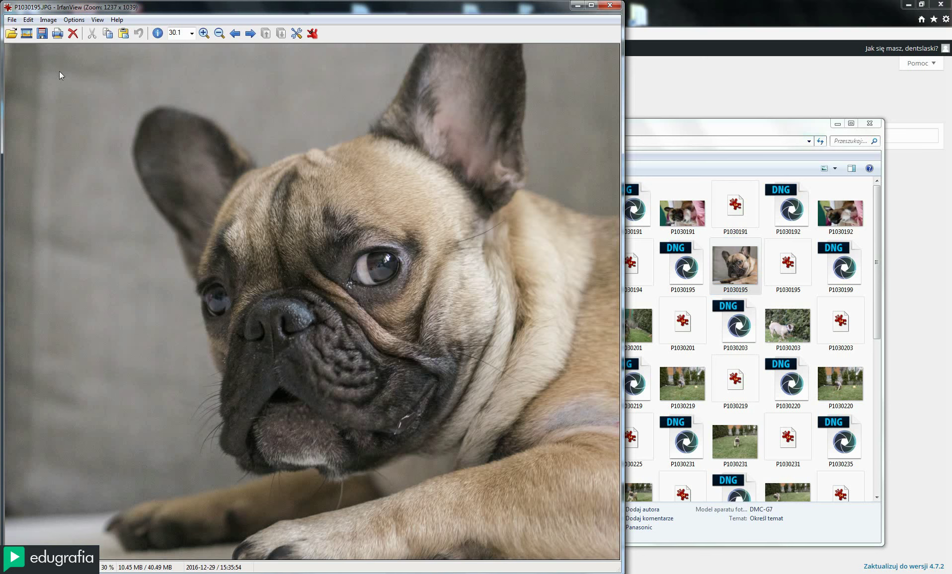
Resize/Resample P1030195 to width 900, giving 900 x 756 pixels with proportions kept
click(52, 23)
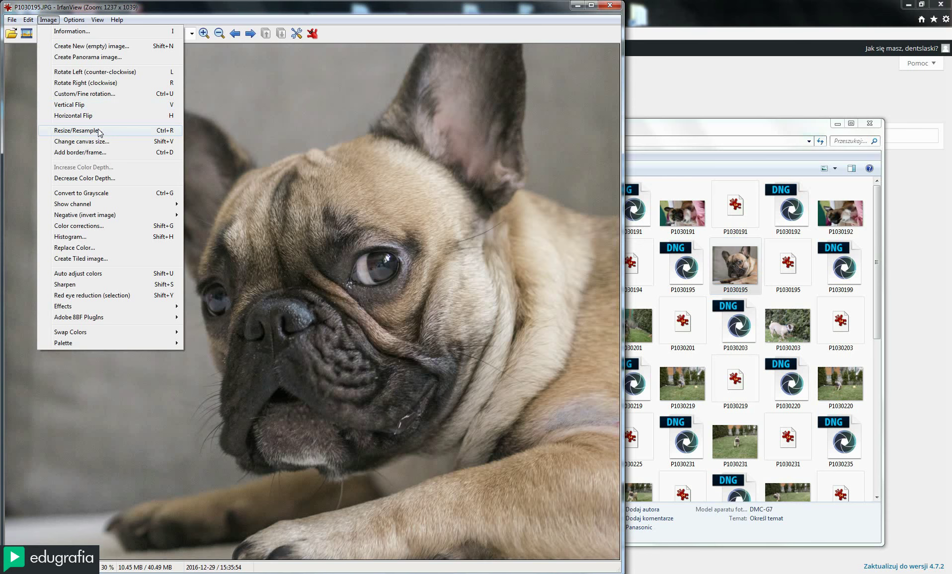
drag(405, 9, 422, 11)
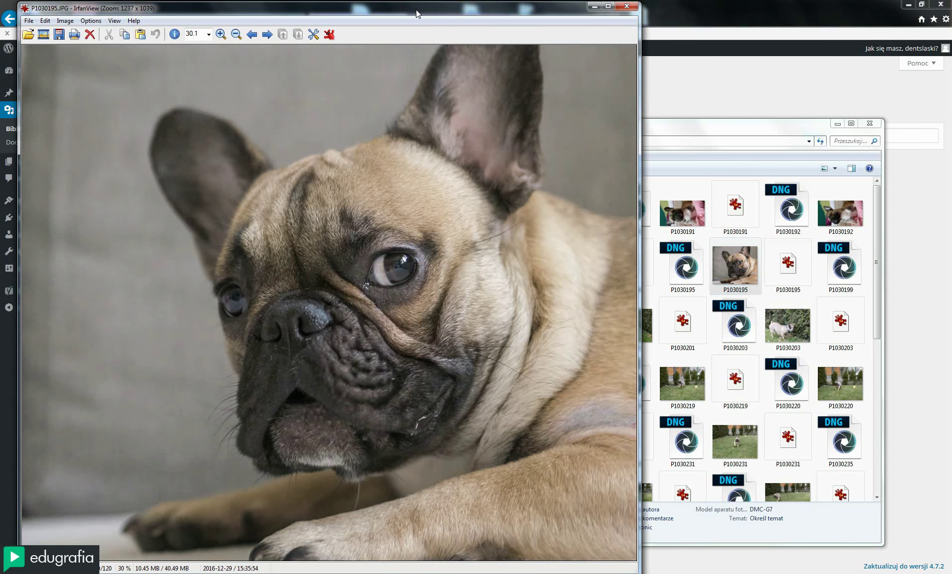
click(65, 20)
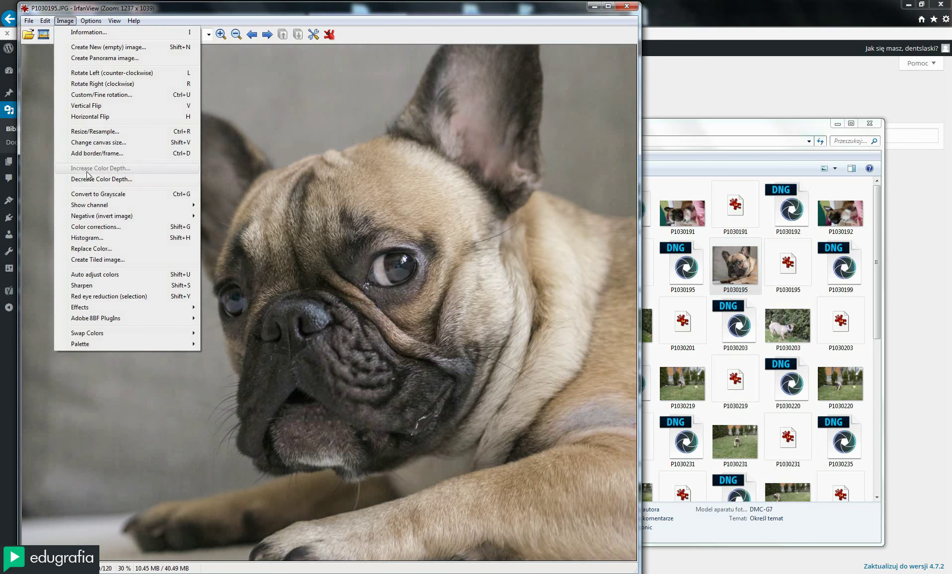
click(92, 131)
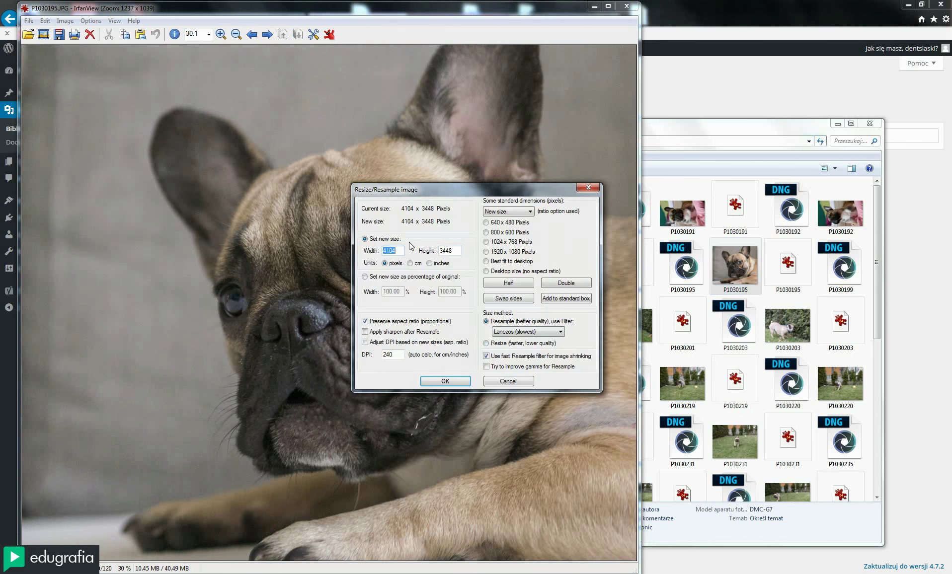
text(900)
click(445, 382)
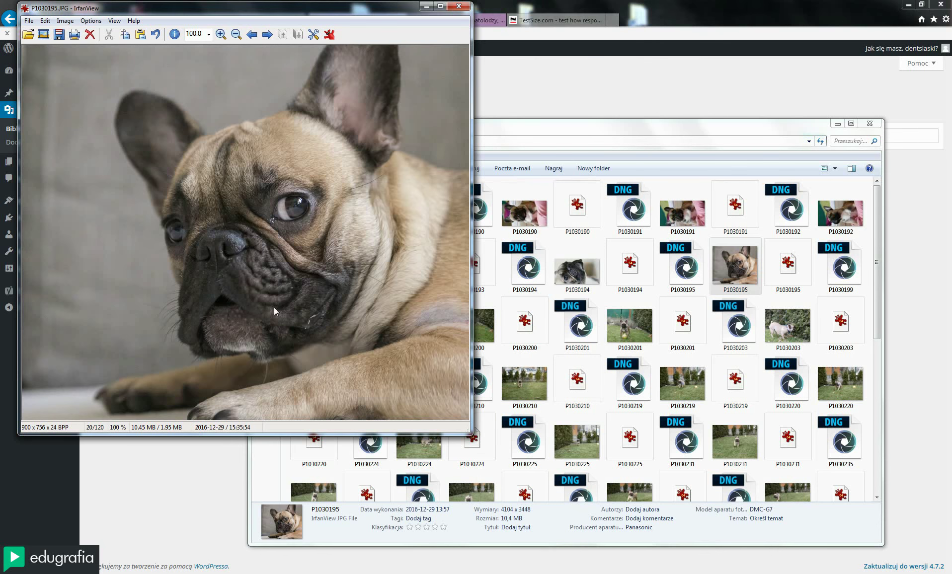
Save the resized photo to the Desktop as JPG P1030195 at quality 80, then close IrfanView
drag(195, 18, 326, 76)
click(839, 127)
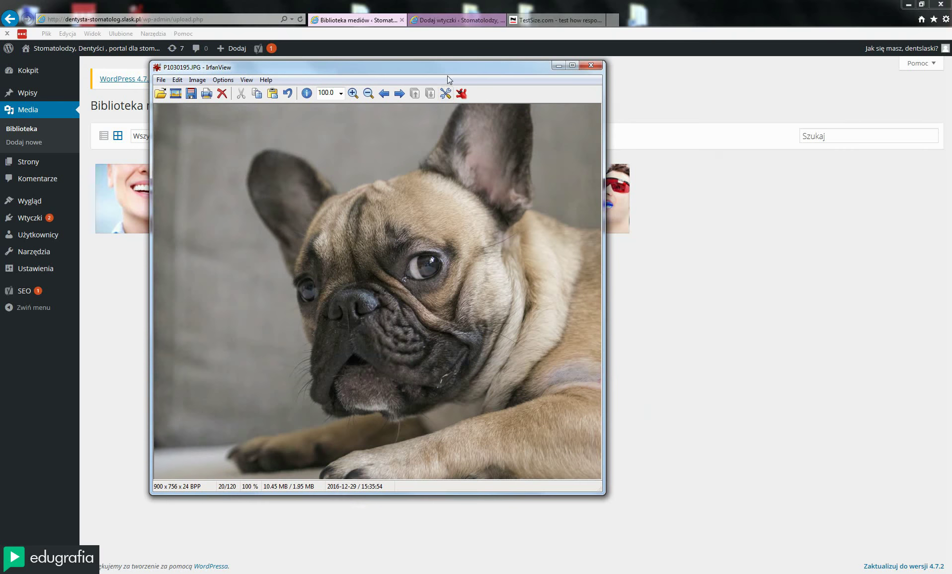
drag(447, 69, 558, 95)
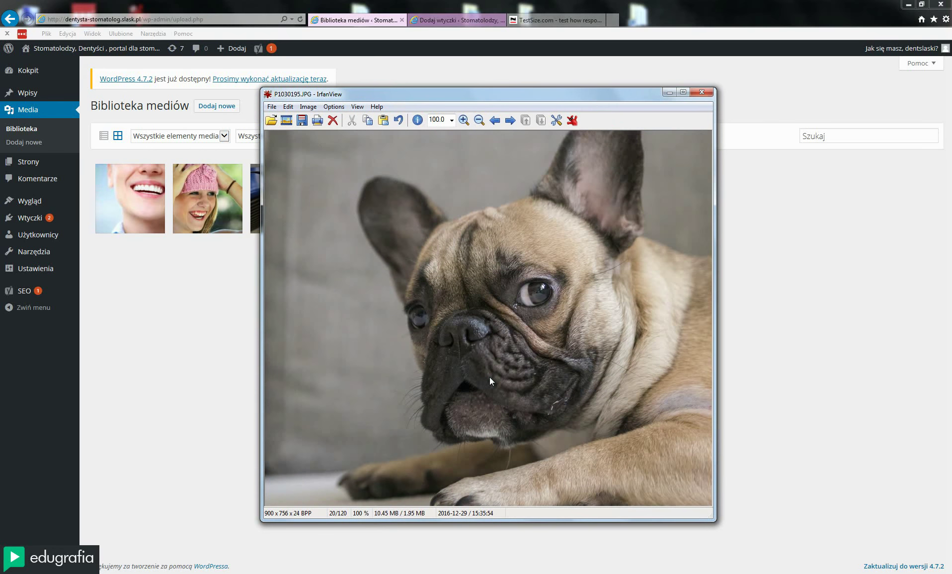
click(272, 107)
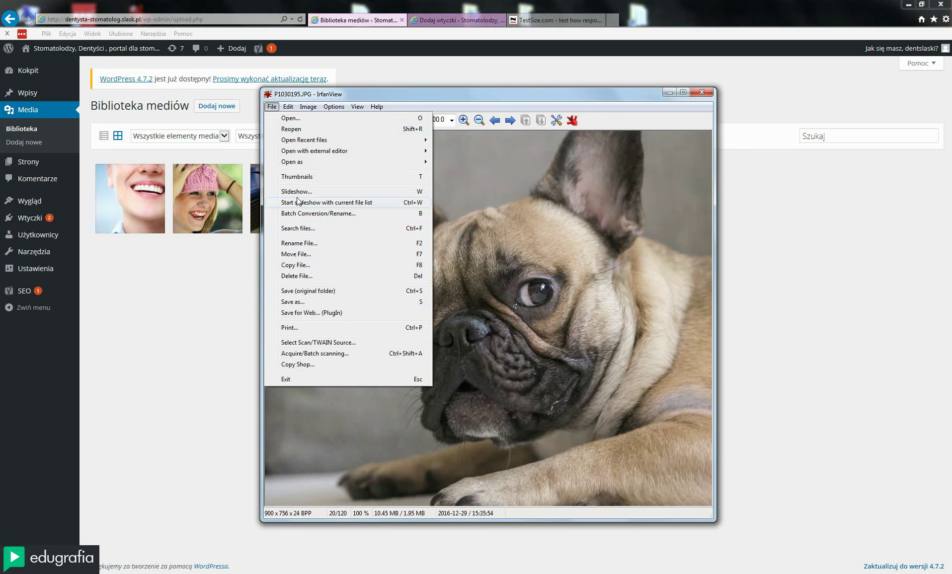
click(296, 302)
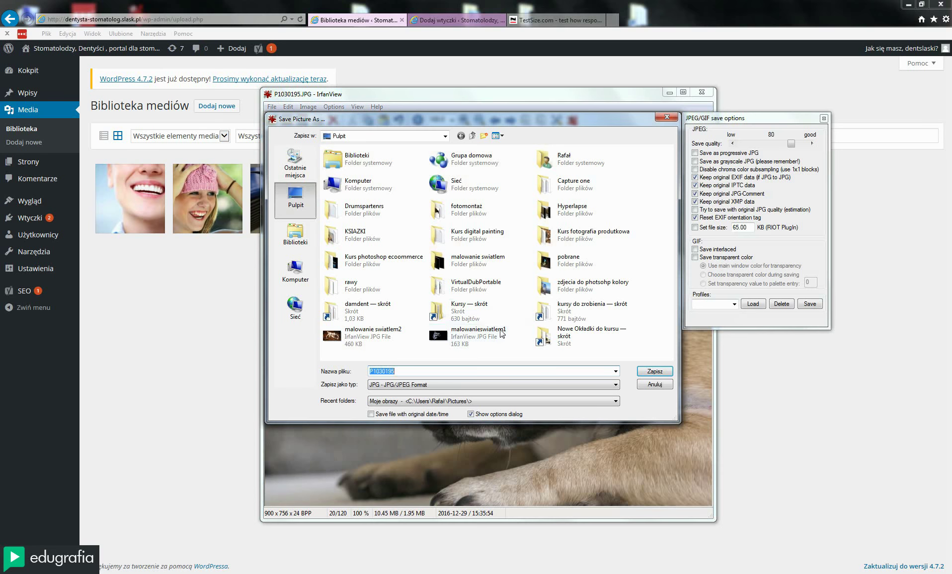
click(421, 374)
drag(417, 371, 362, 373)
click(388, 385)
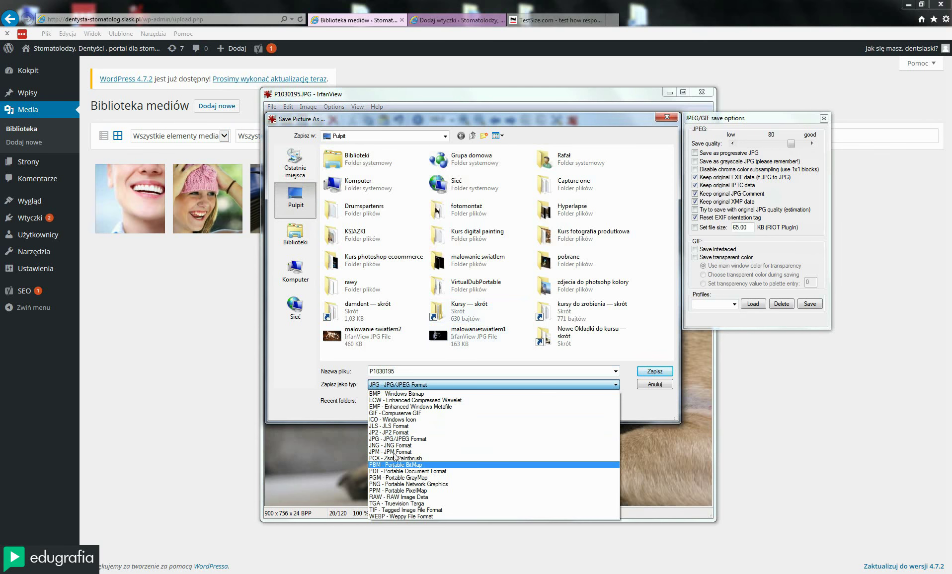
click(391, 441)
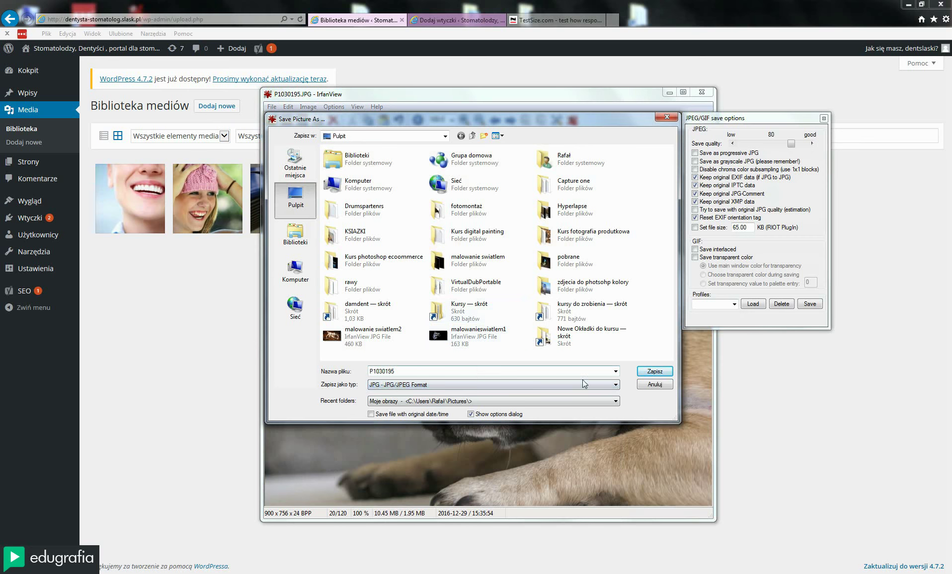
click(656, 372)
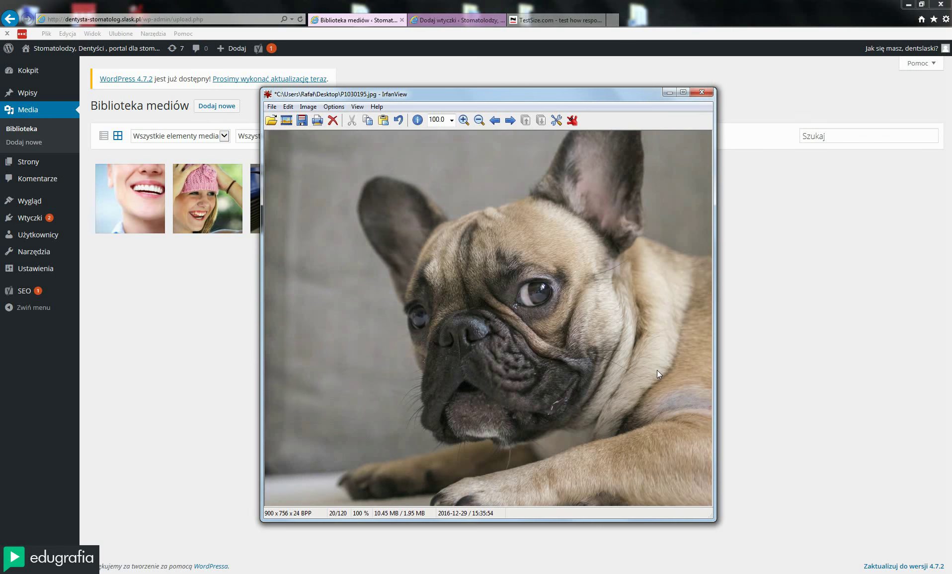
click(702, 92)
Reopen the saved P1030195.jpg to confirm it is 108.02 KB, then return to the TestSize.com tab
double_click(145, 400)
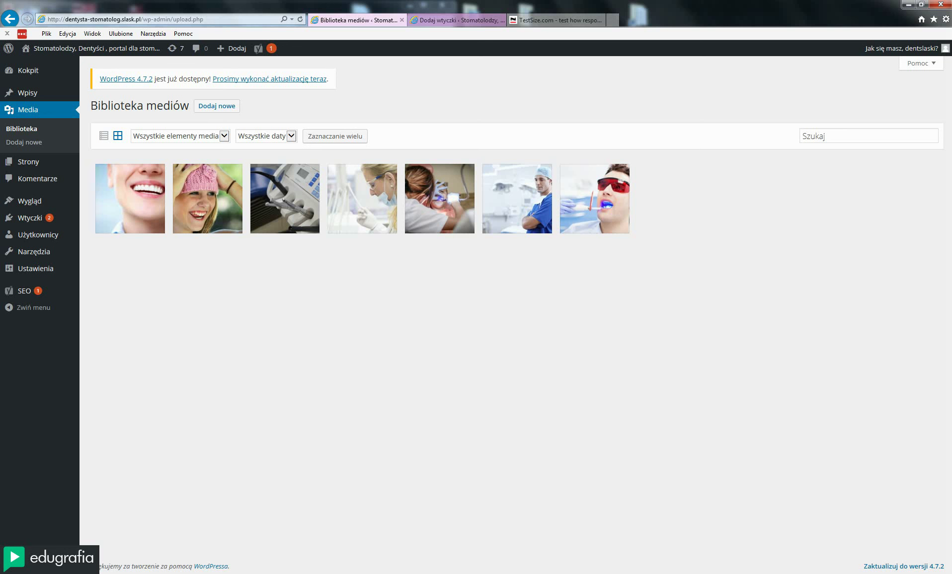
key(alt+Tab)
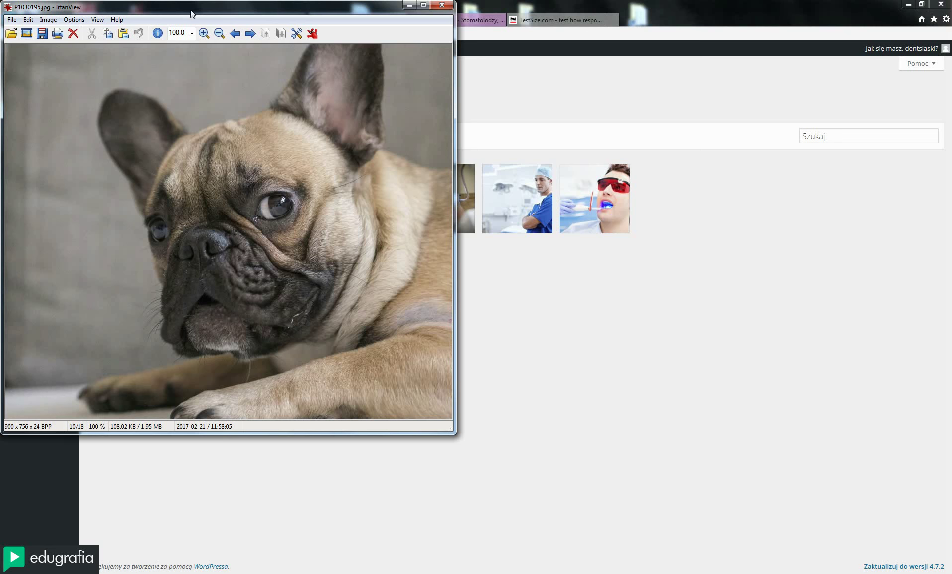
drag(191, 11, 319, 66)
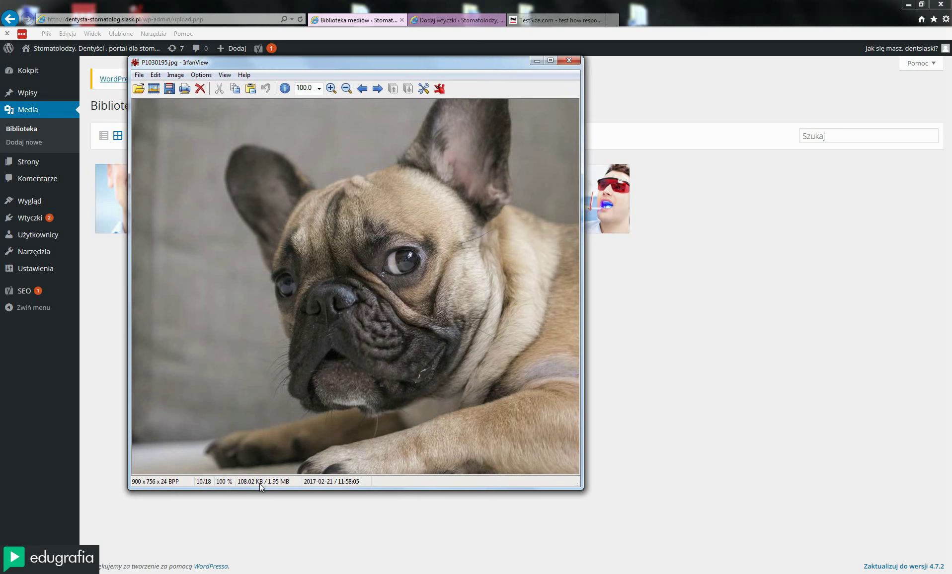
drag(384, 59, 438, 53)
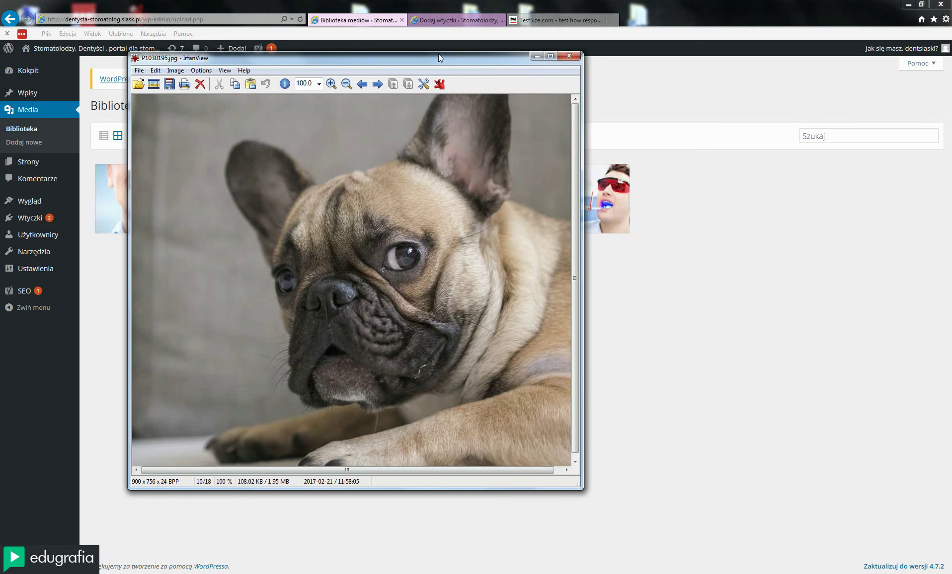
drag(579, 488, 645, 548)
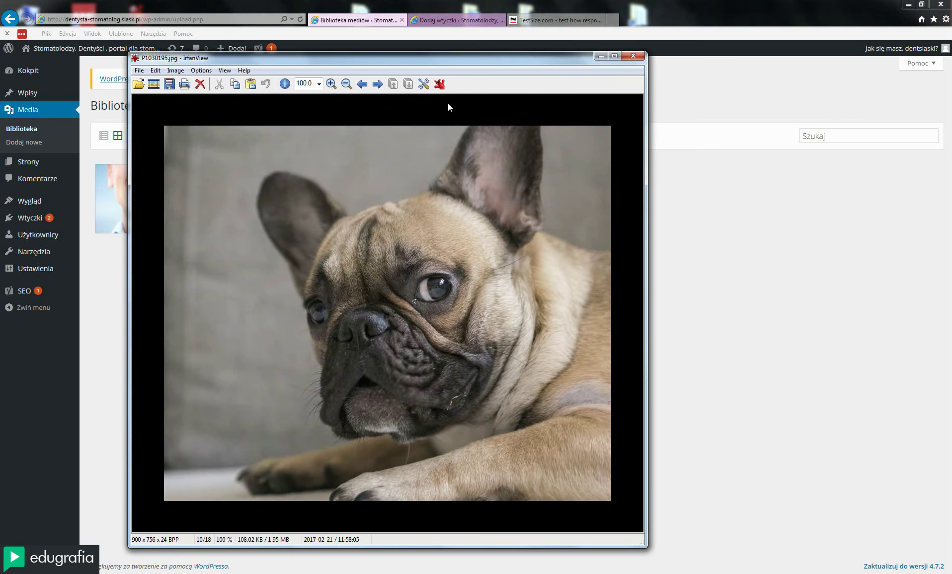
drag(433, 59, 460, 52)
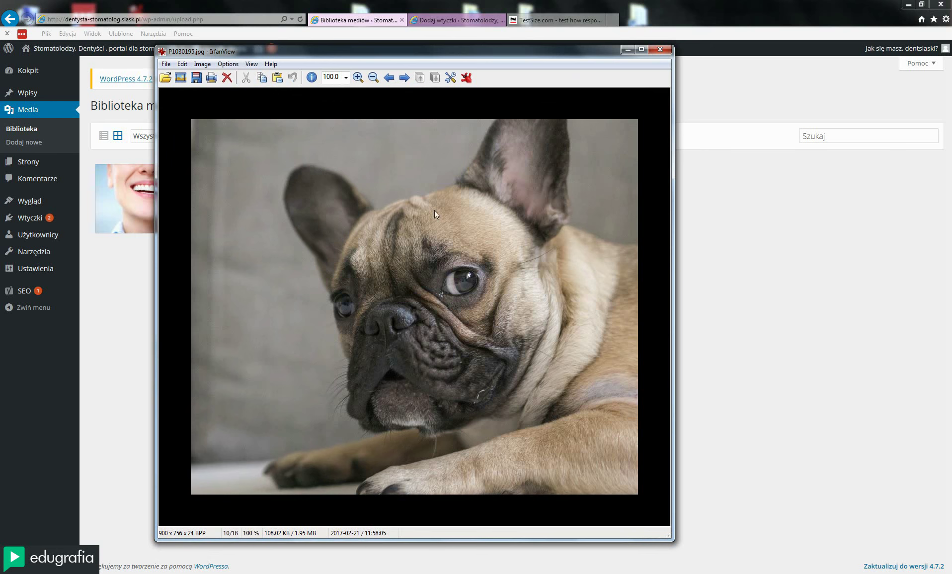
drag(460, 54, 470, 55)
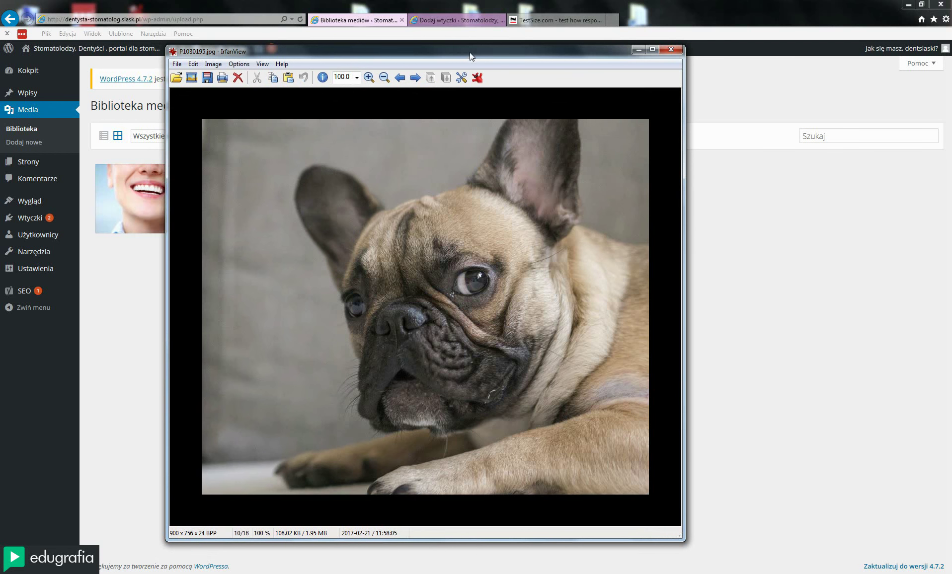
click(535, 21)
click(221, 21)
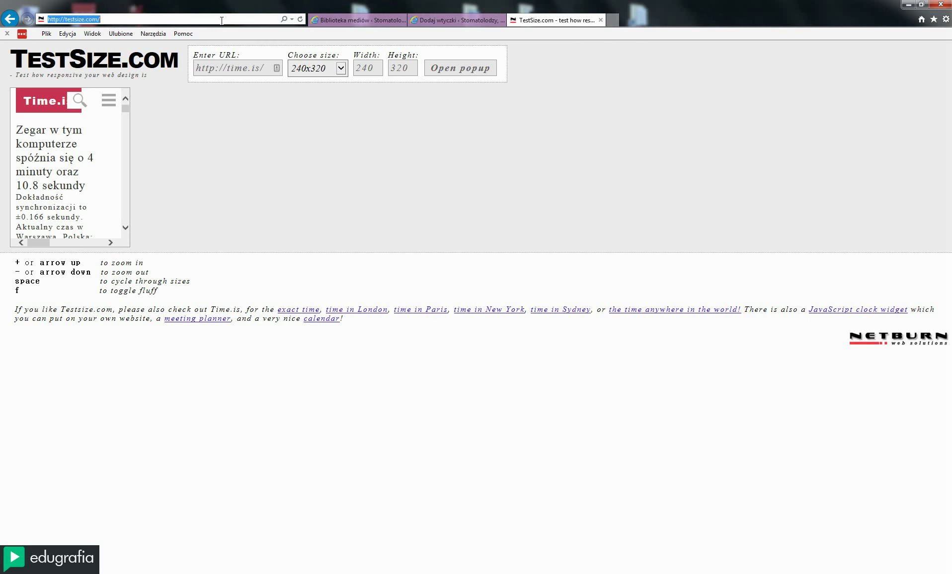
Go to google.pl, search for 'tinypng' and open the tinypng.com website
text(google.pl/)
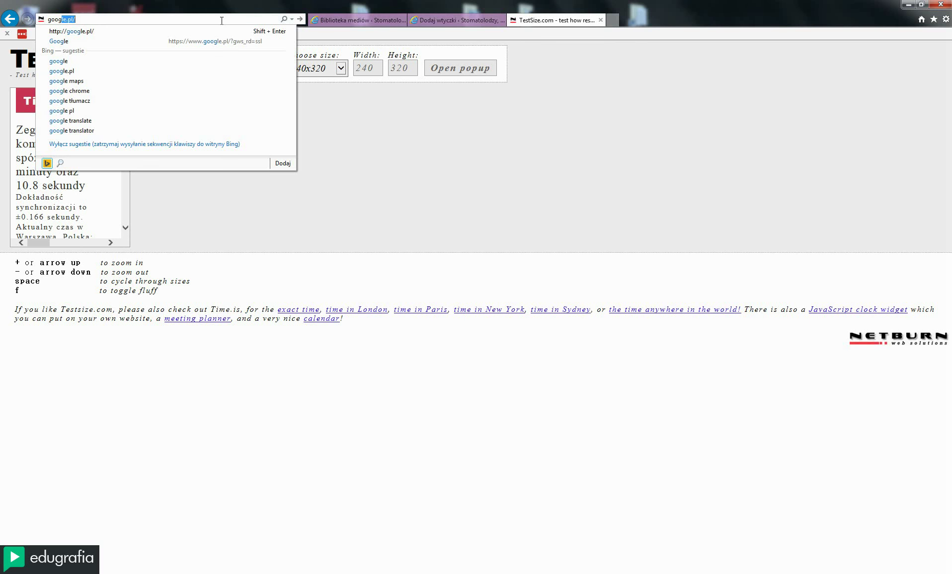
key(Down)
key(Return)
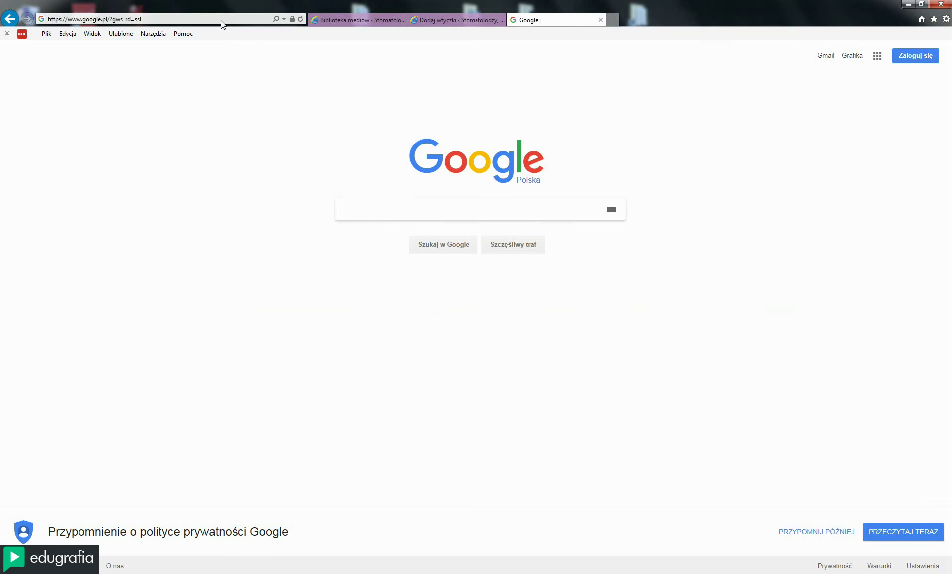
text(tinypng)
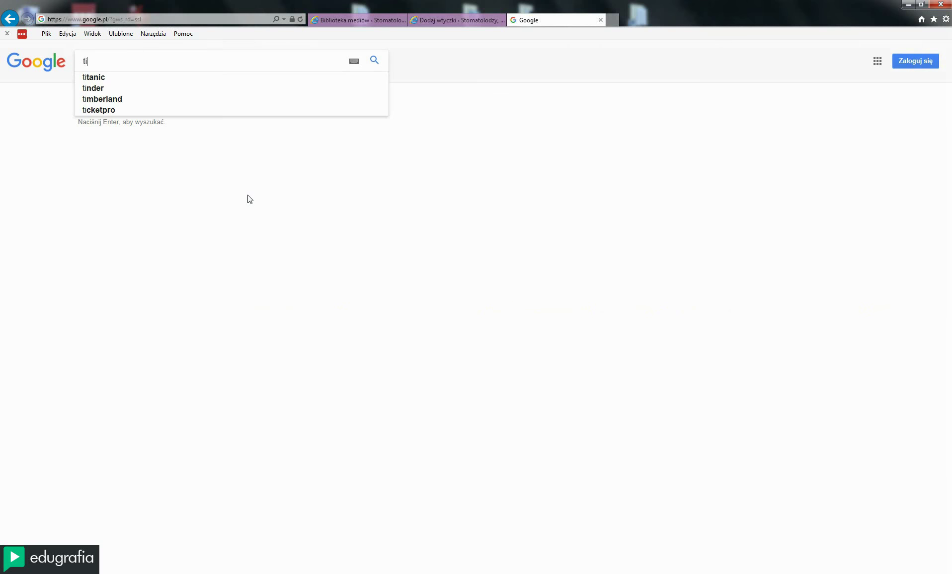
key(Return)
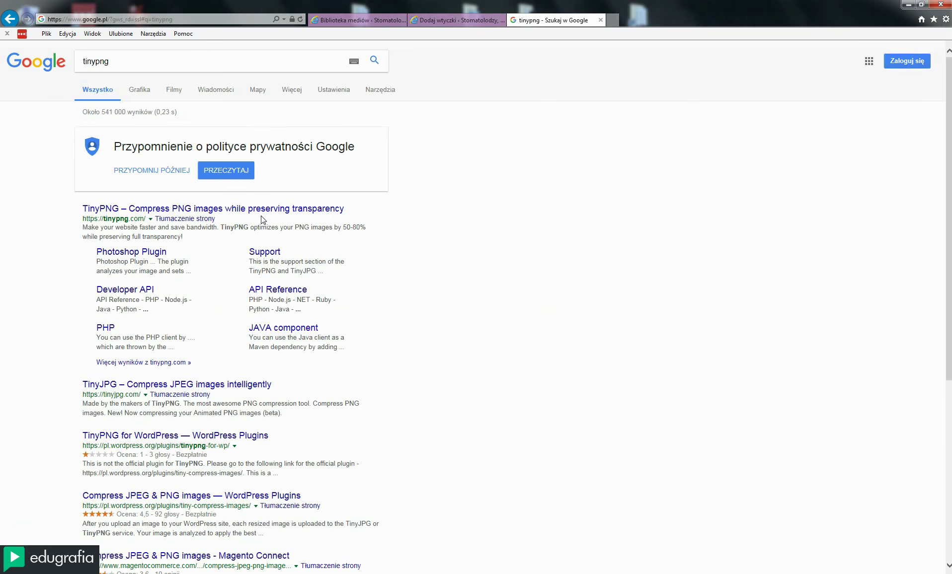
click(288, 209)
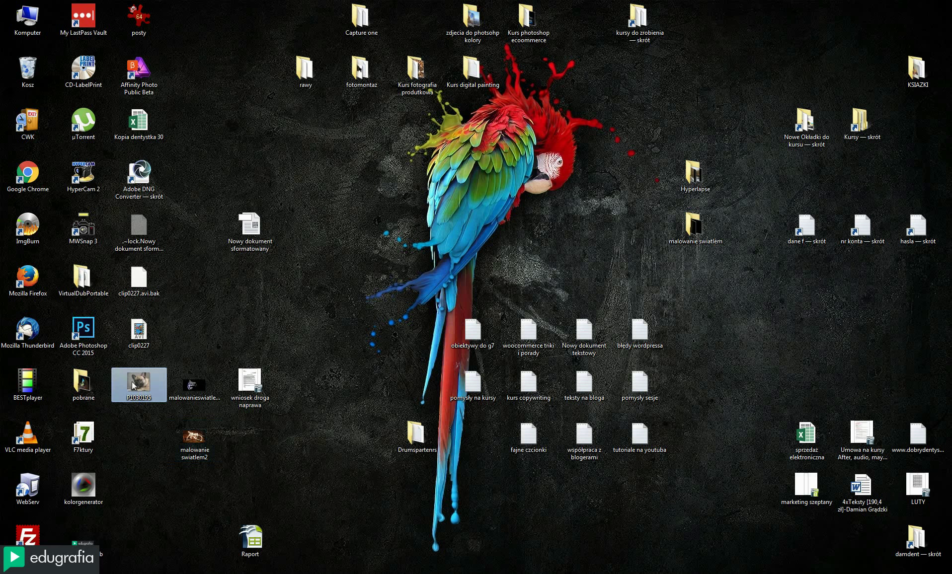
Drop P1030195.jpg onto TinyPNG's upload area, which rejects it as unsupported, then cancel the file picker
drag(133, 385, 478, 131)
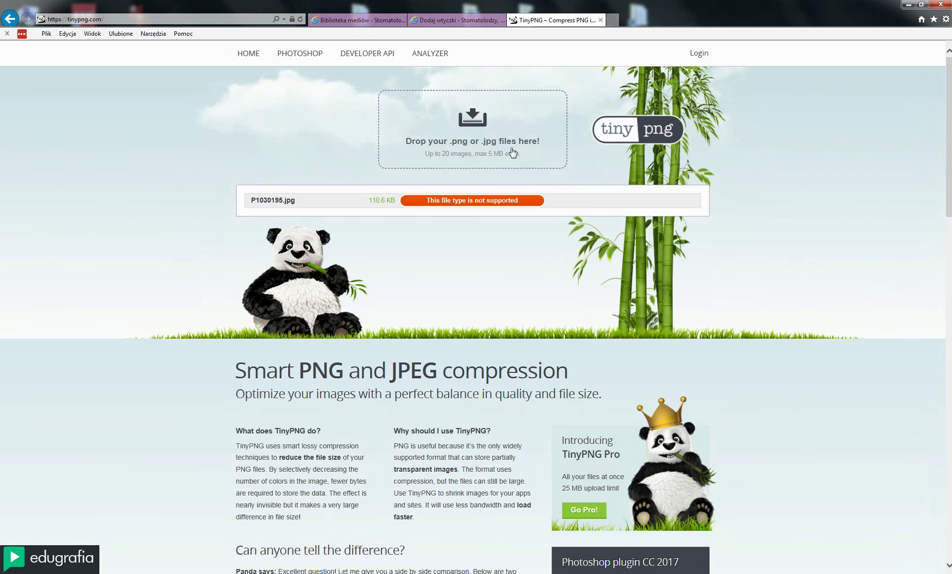
click(276, 21)
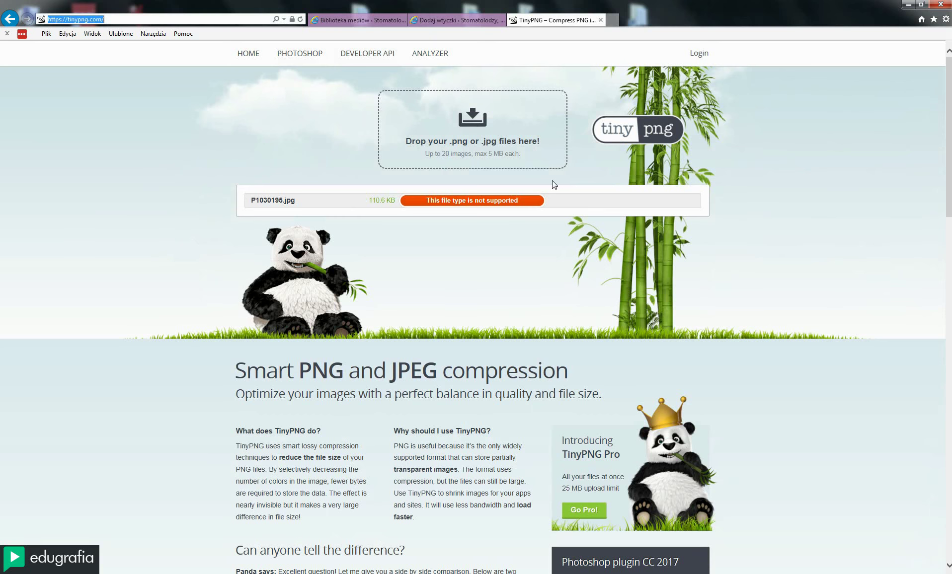
click(456, 148)
key(Escape)
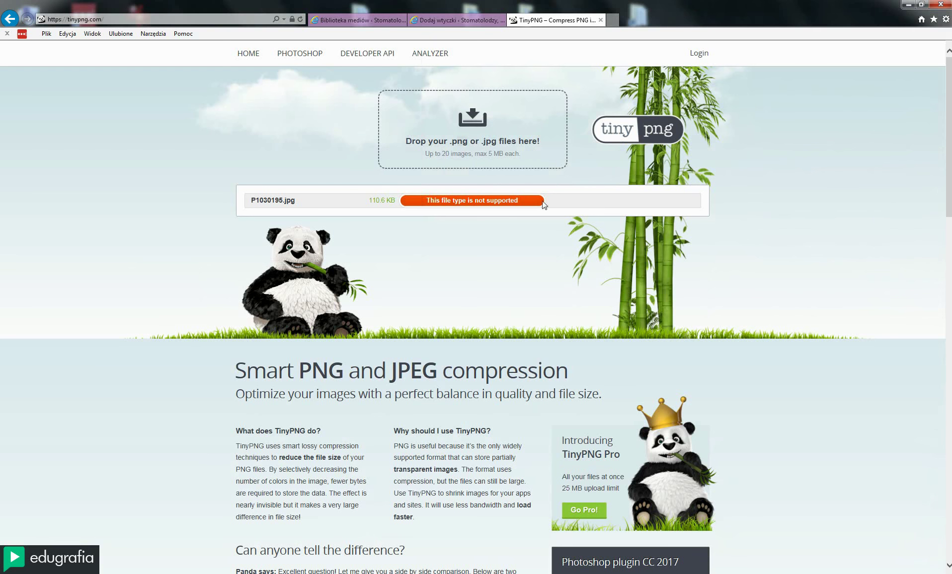
Switch from the 'Dodaj wtyczki' tab to the 'Biblioteka mediów' tab with the dental images
click(453, 21)
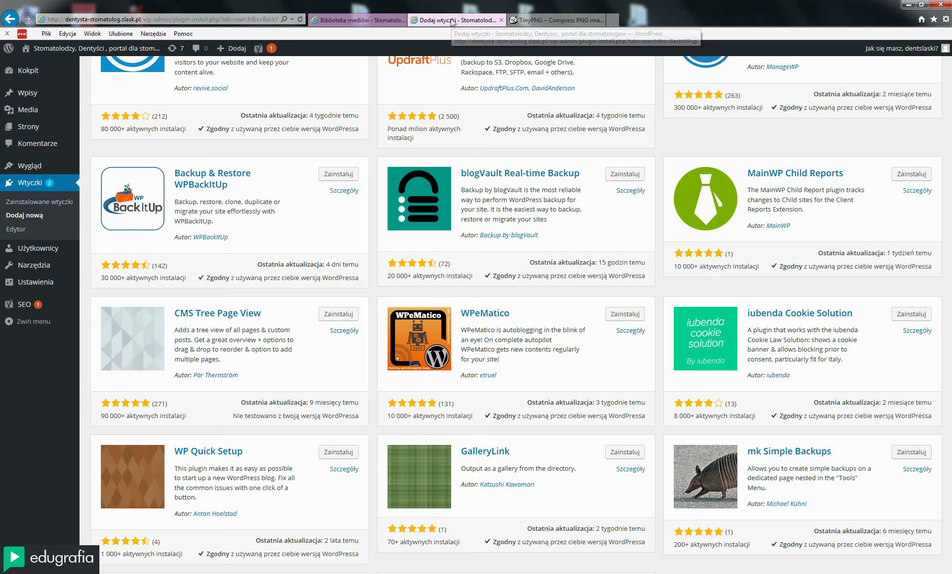
click(346, 21)
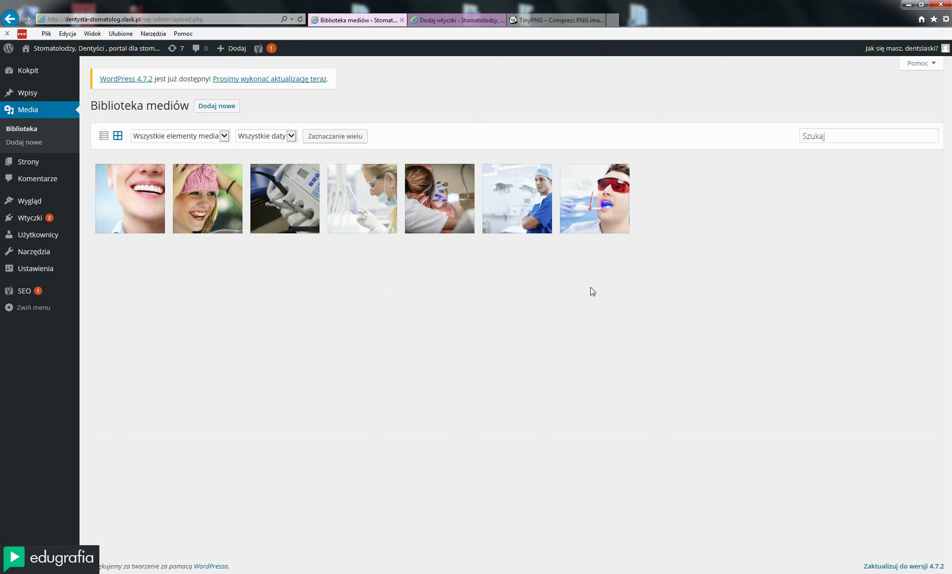
Search Wtyczki > Dodaj nową for 'contact form', then view the empty Komentarze list
mouse_move(42, 217)
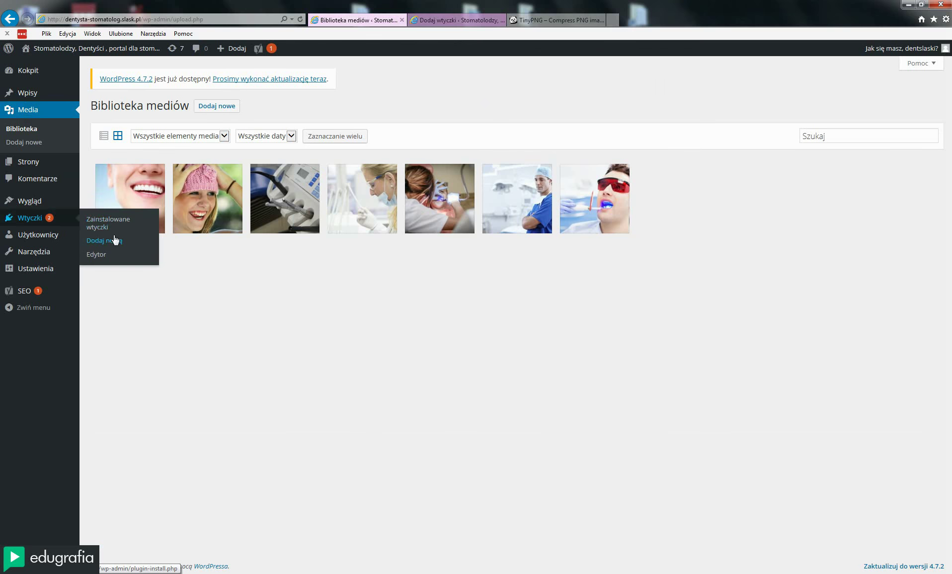
click(114, 242)
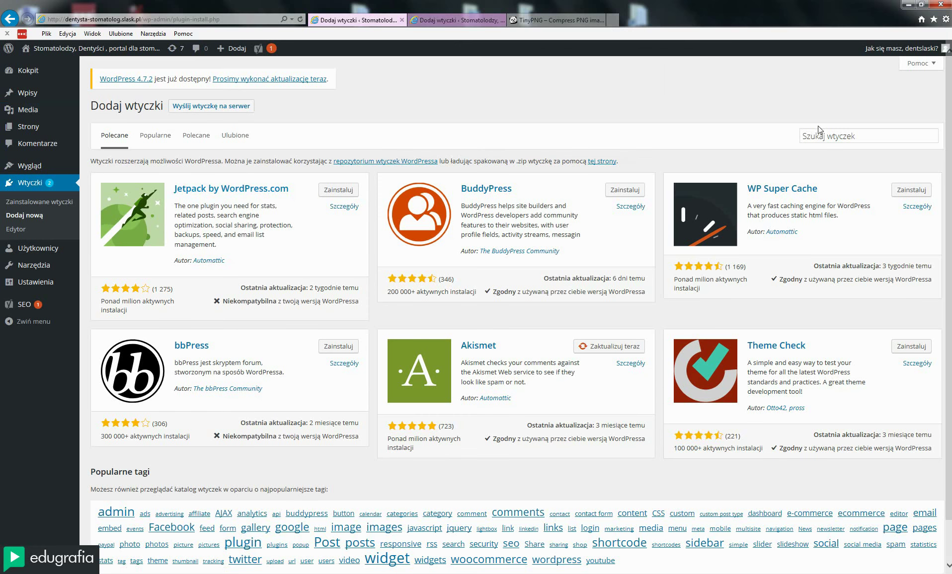
click(828, 131)
text(cont)
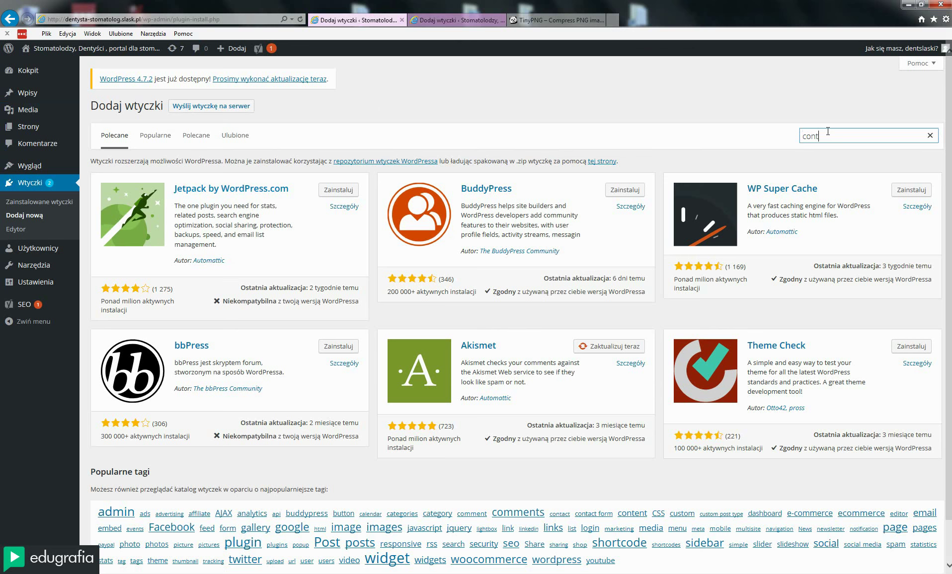
text(act form)
key(Return)
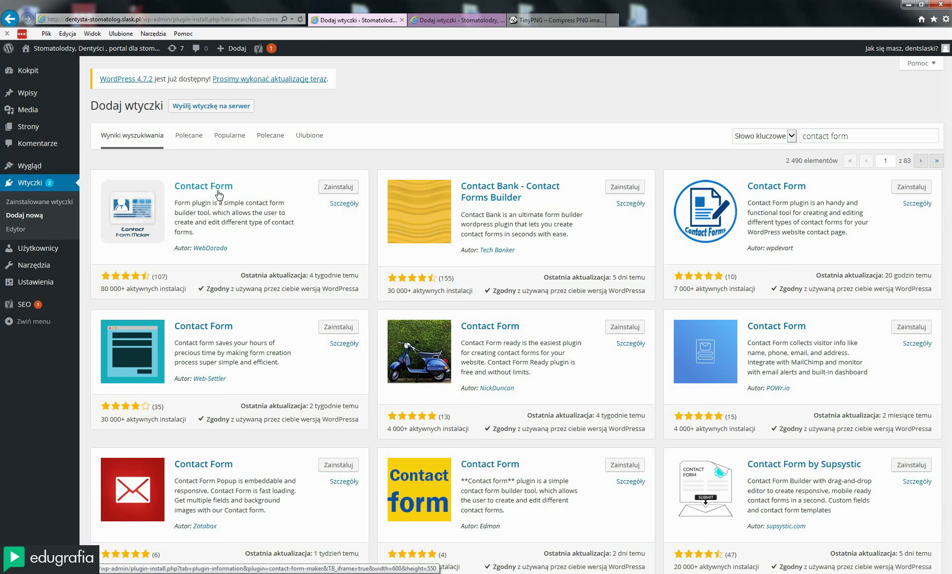
click(40, 149)
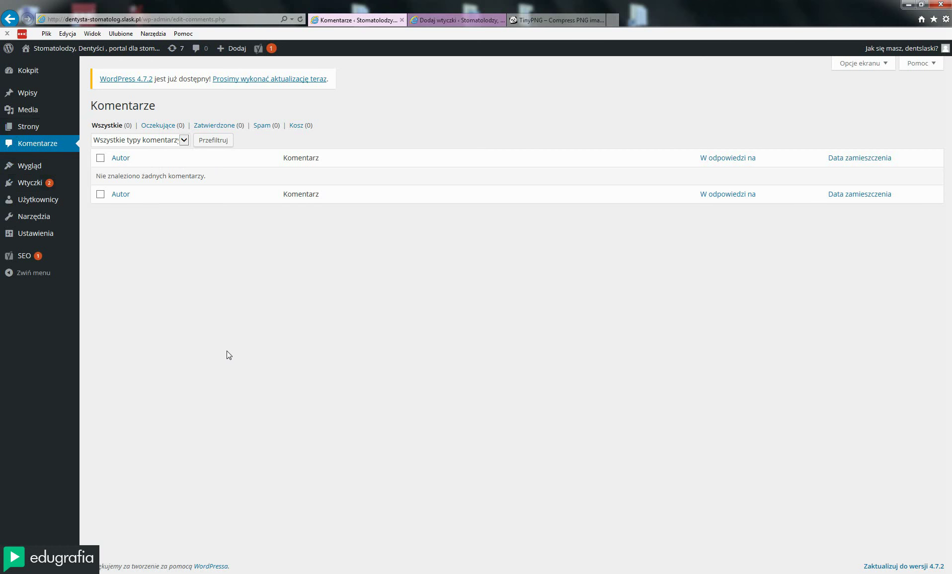
Search Wtyczki > Dodaj nową for 'zero spam', listing 69 results led by WordPress Zero Spam
mouse_move(36, 186)
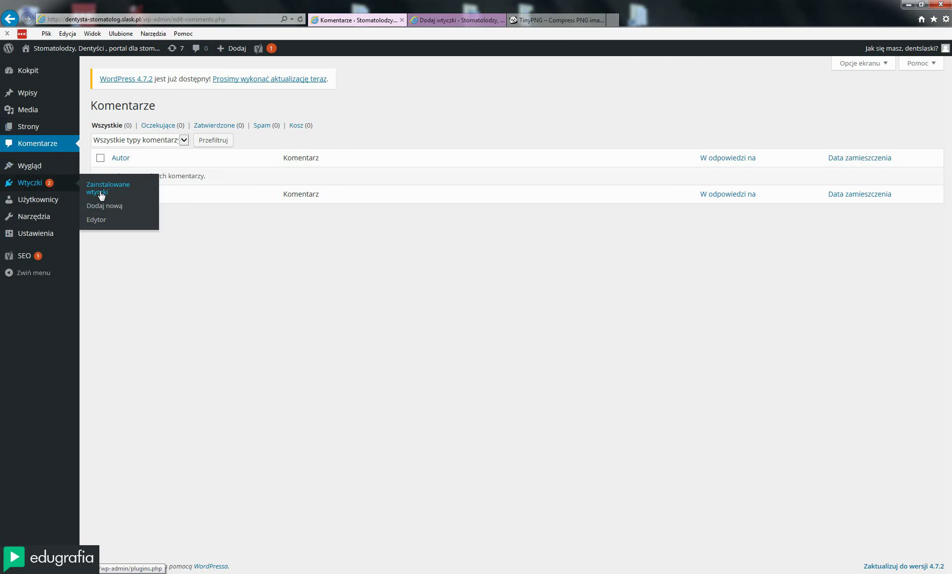
click(99, 207)
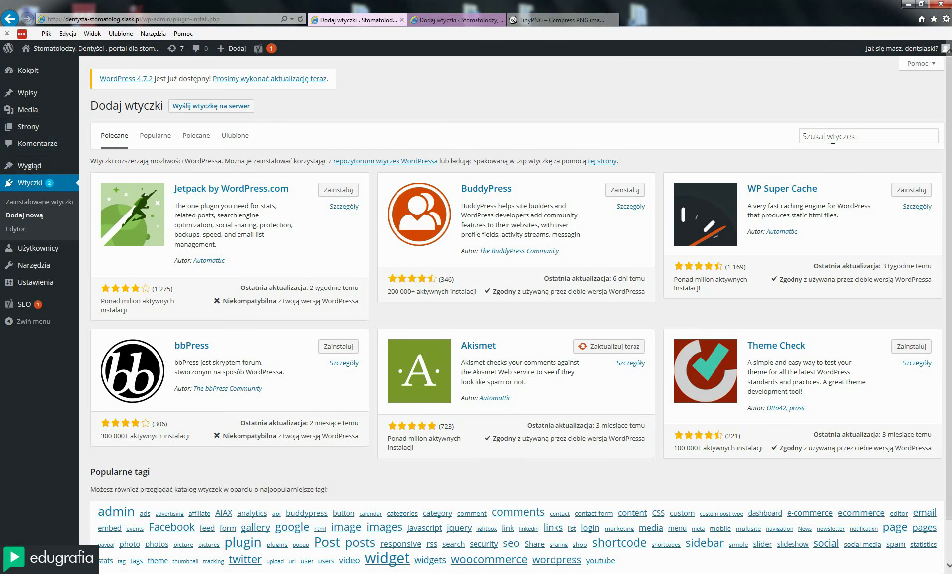
click(833, 139)
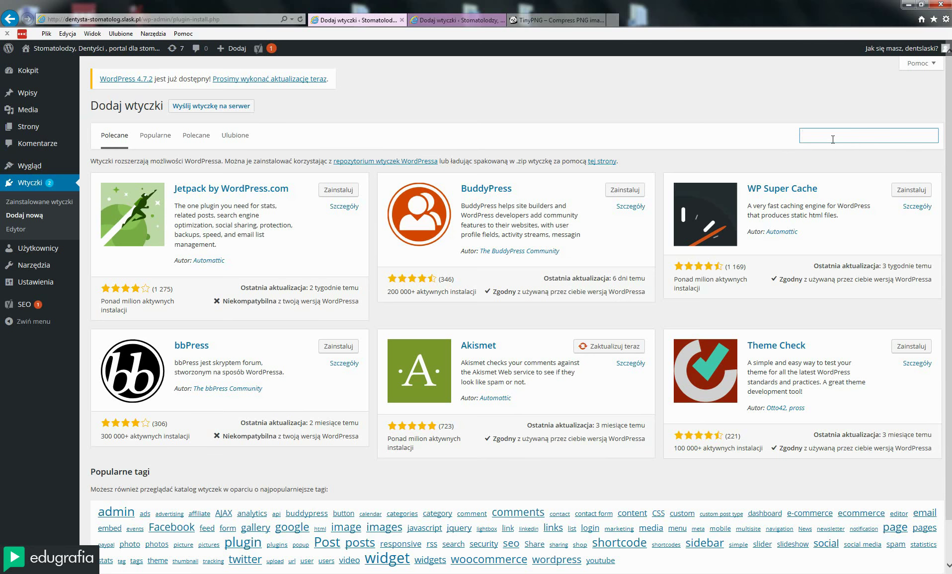
text(zero spam)
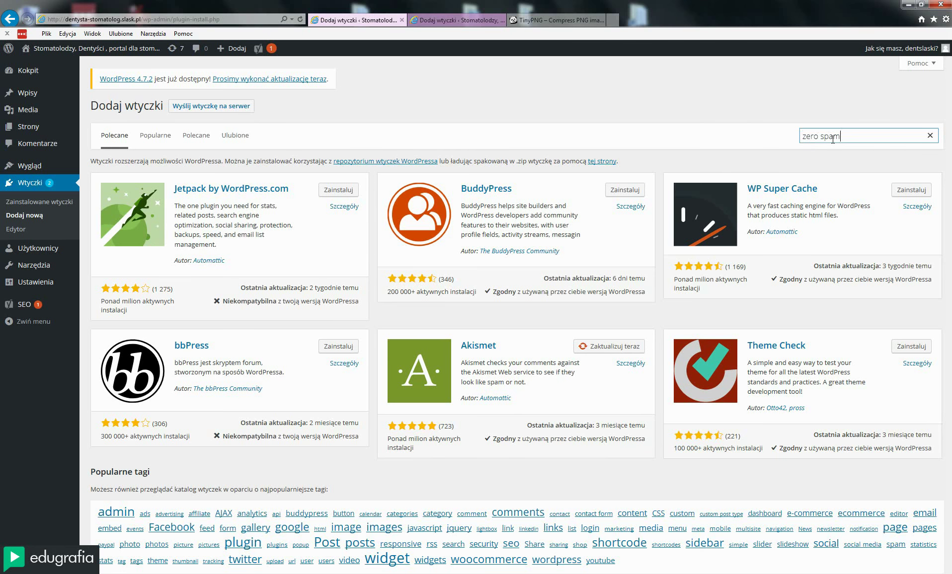
key(Return)
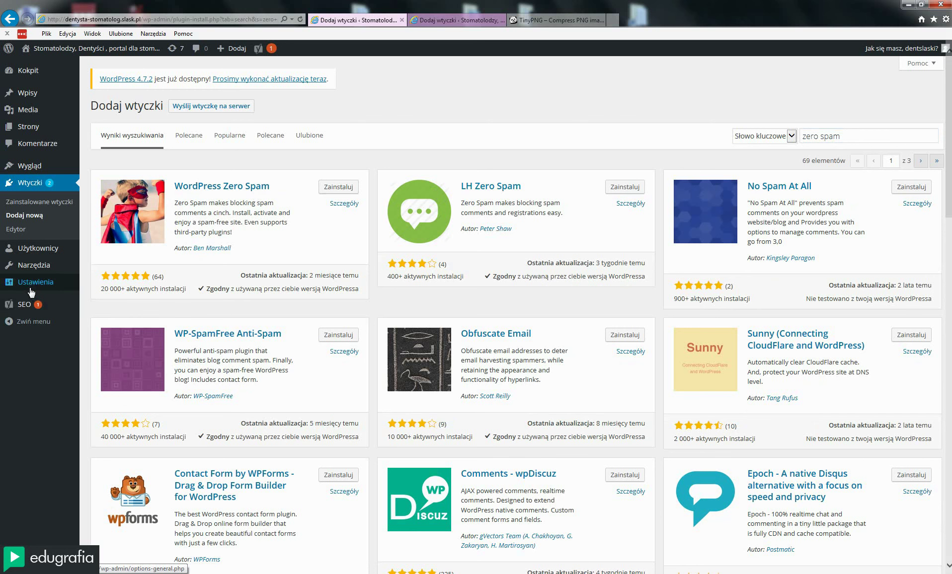
mouse_move(31, 287)
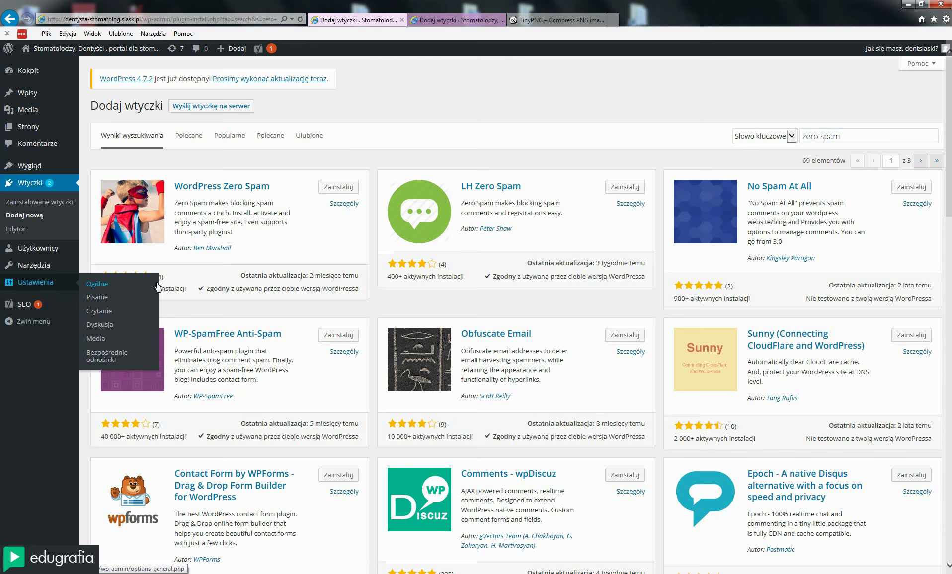
Open Ustawienia > Dyskusja and look over the threaded comment and moderation options
click(105, 326)
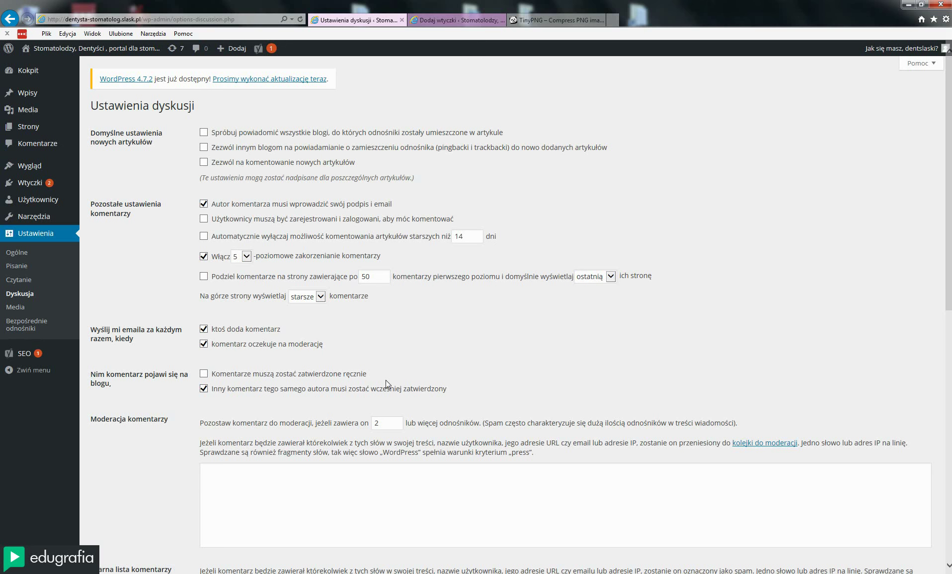
scroll(385, 380, down, 4)
scroll(385, 381, up, 4)
scroll(493, 337, down, 5)
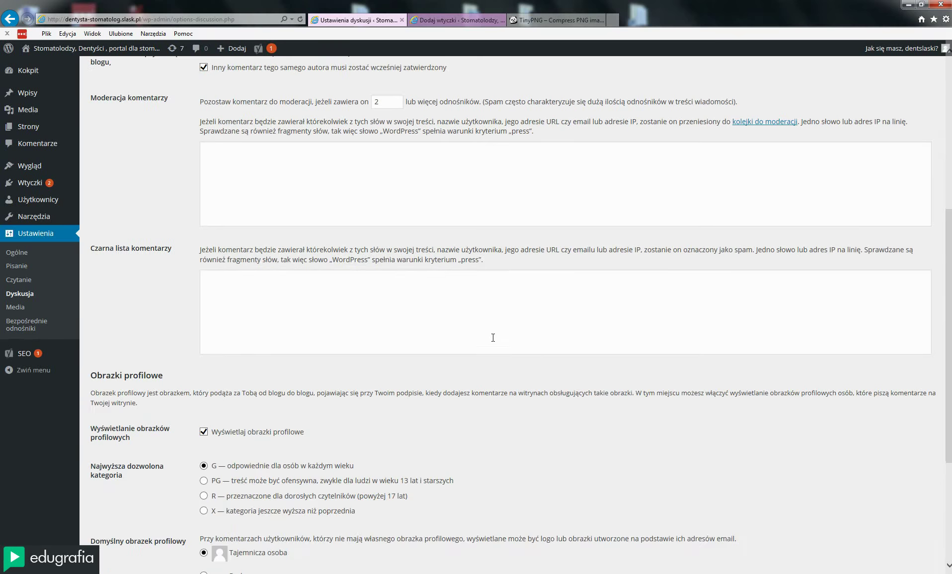
scroll(493, 338, up, 5)
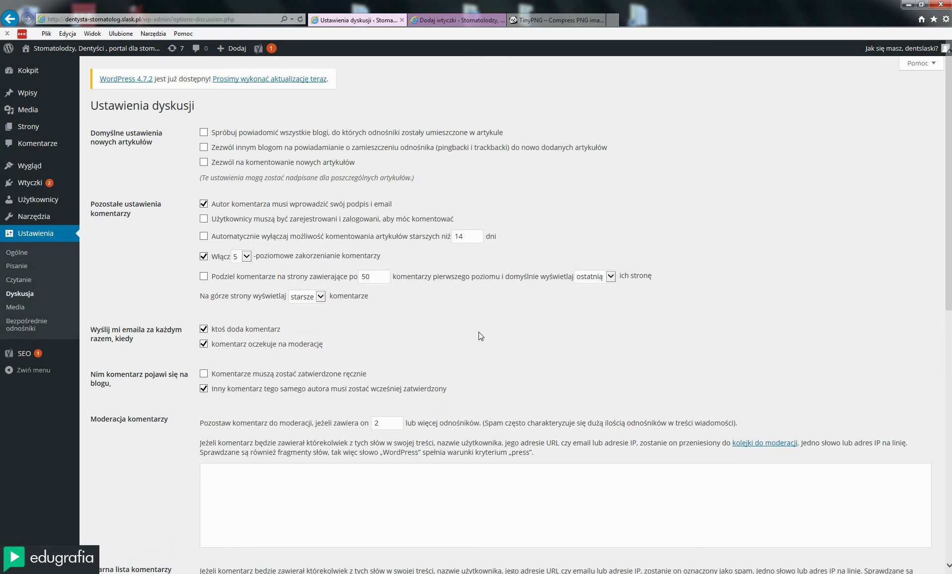